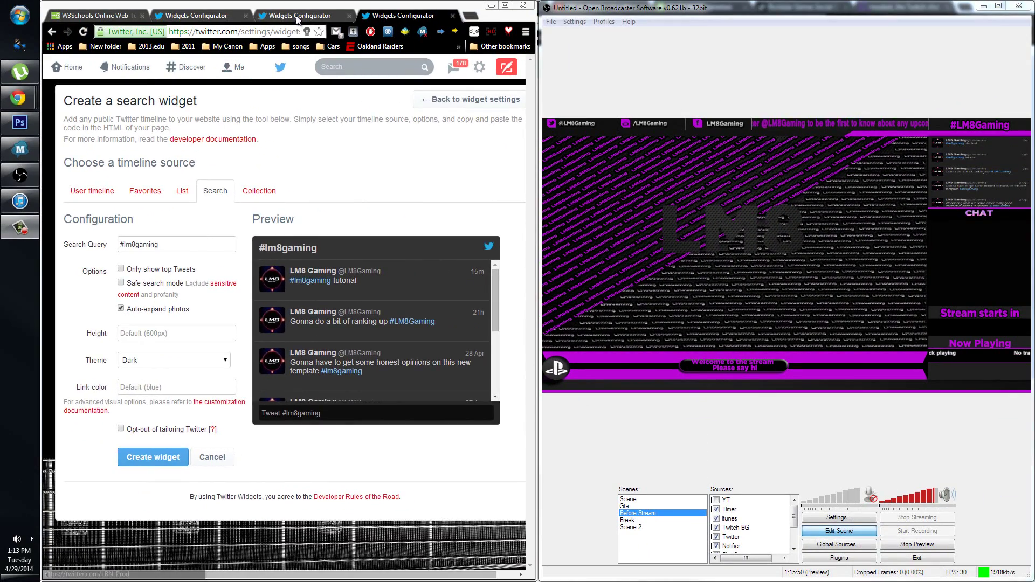
Create the #lm8gaming search widget at height 400 with the Dark theme.
{"action": "key", "text": "ctrl+Tab"}
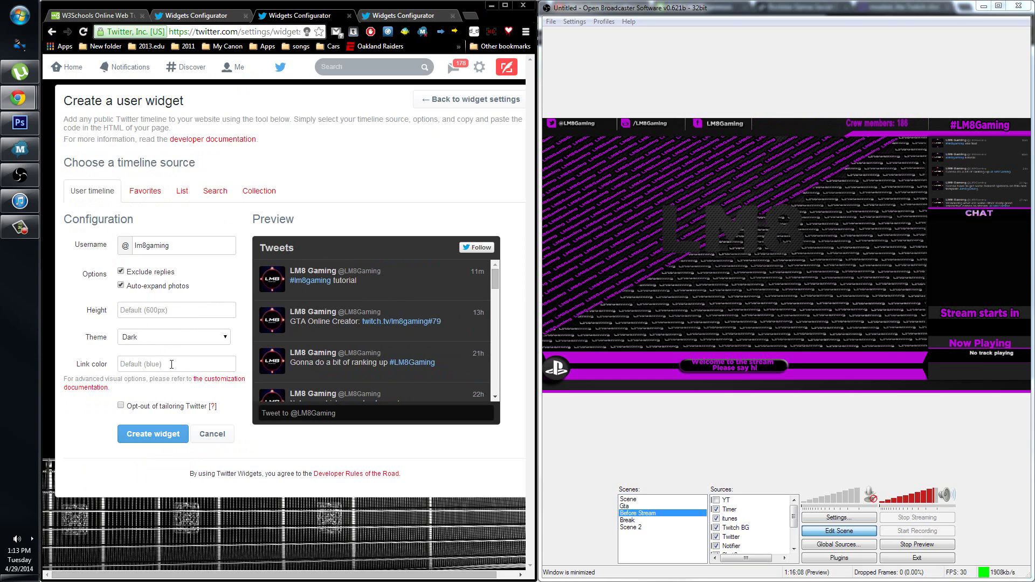
{"action": "left_click", "coordinate": [398, 16]}
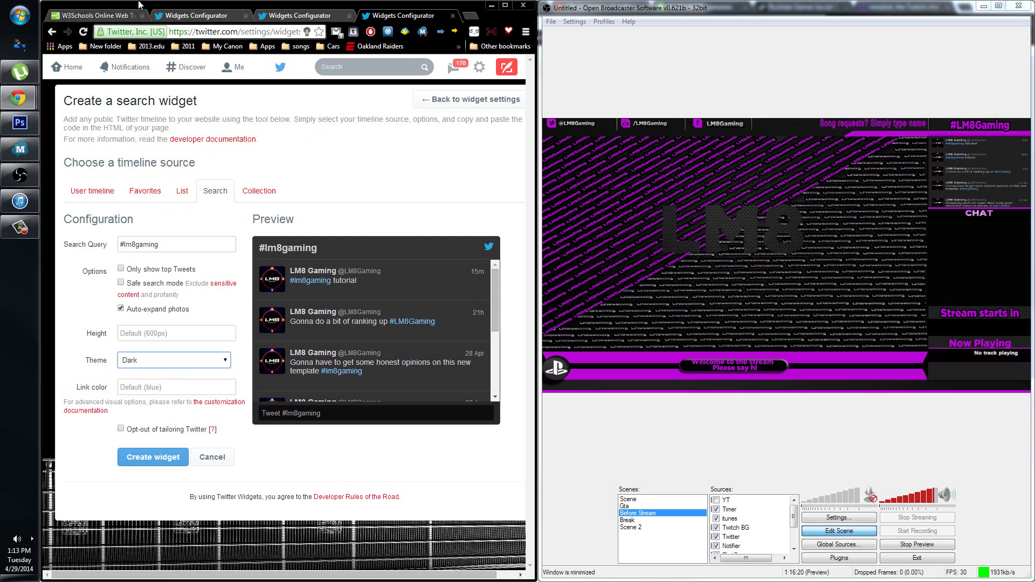
{"action": "left_click", "coordinate": [153, 457]}
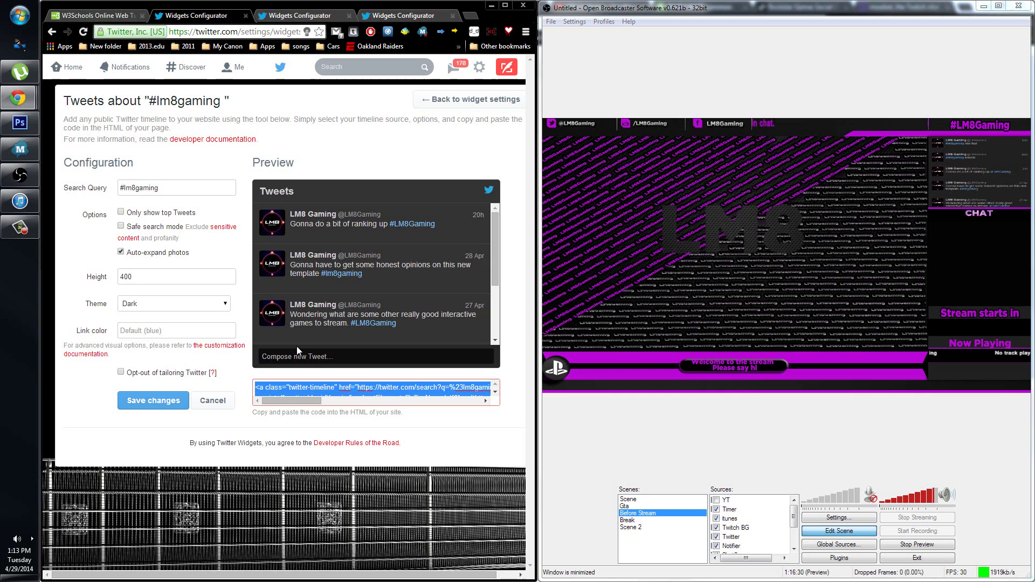
Return to the saved widget's page and copy its generated embed code.
{"action": "left_click", "coordinate": [424, 21]}
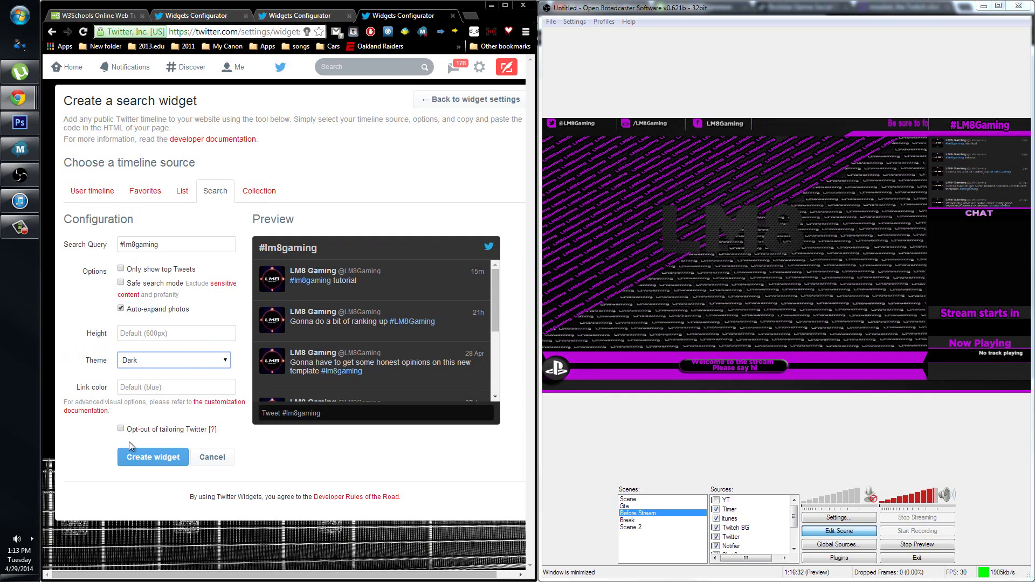
{"action": "left_click", "coordinate": [224, 13]}
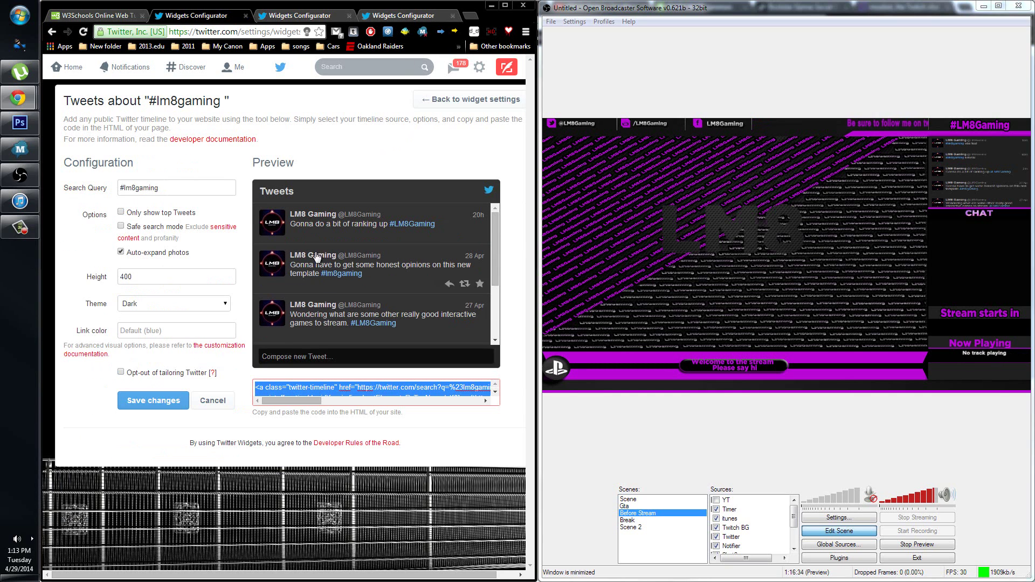
{"action": "right_click", "coordinate": [292, 391]}
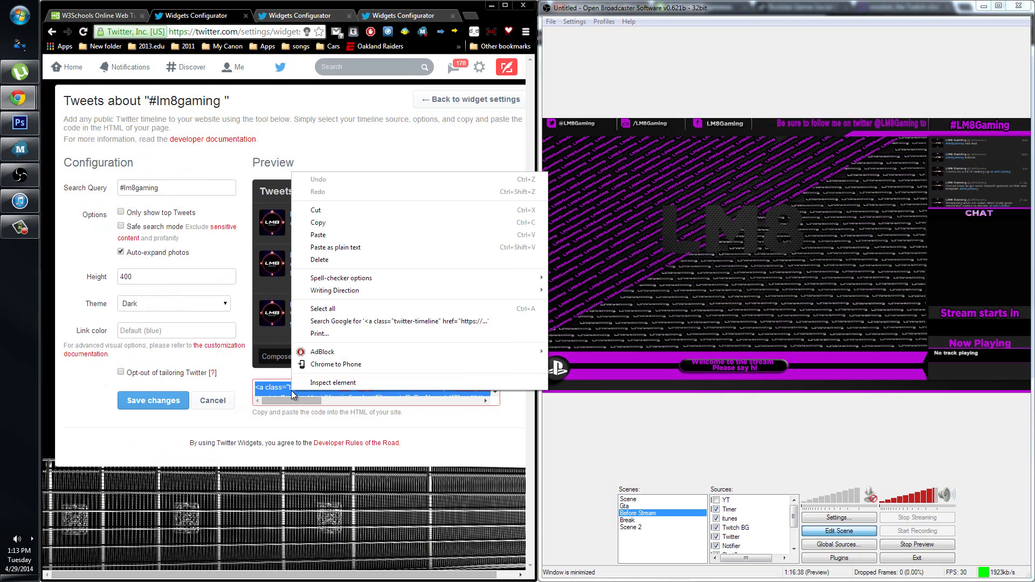
{"action": "left_click", "coordinate": [345, 226]}
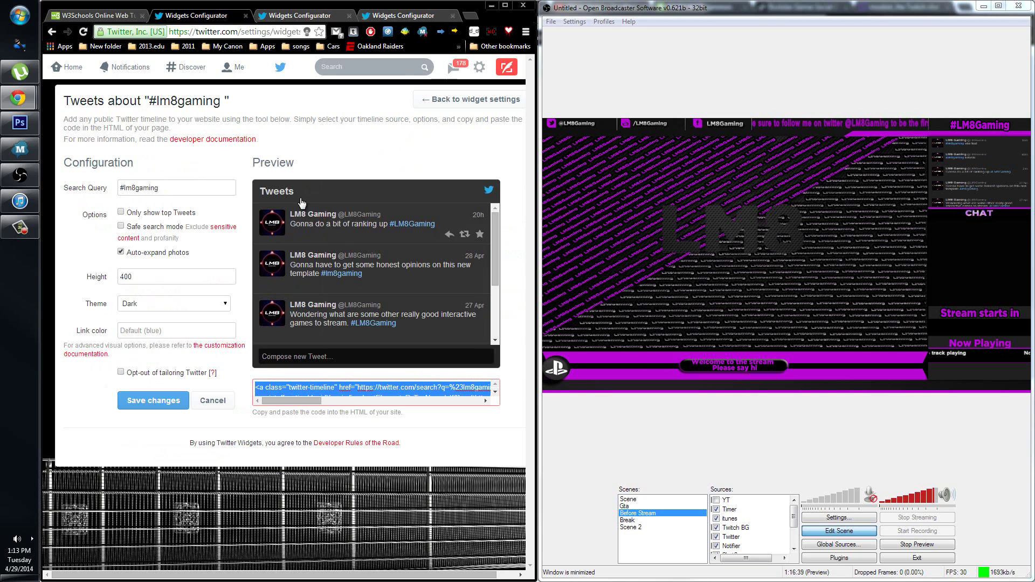
Open the W3Schools HTML tutorial example in the Tryit Editor.
{"action": "left_click", "coordinate": [102, 18]}
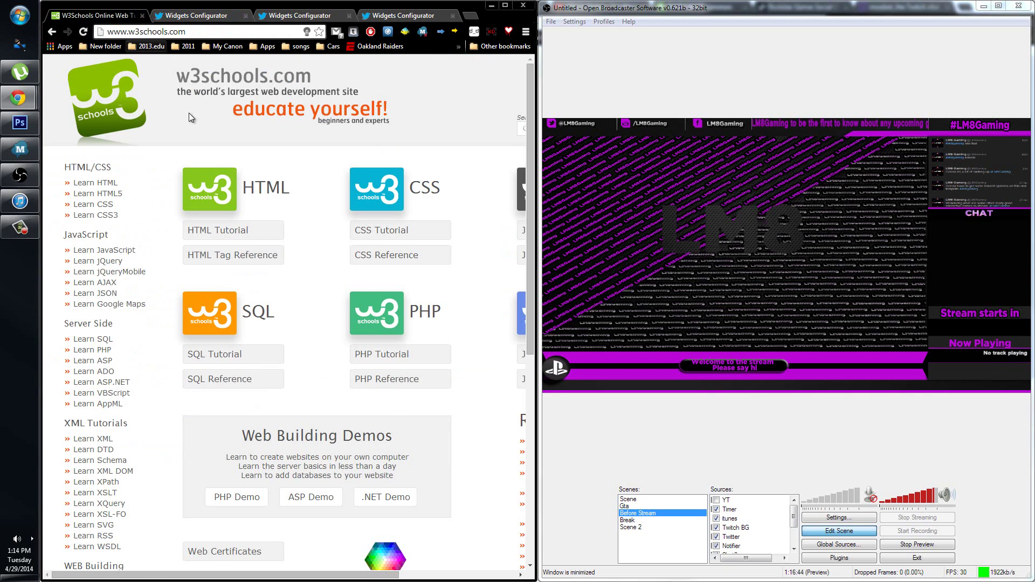
{"action": "middle_click", "coordinate": [231, 201]}
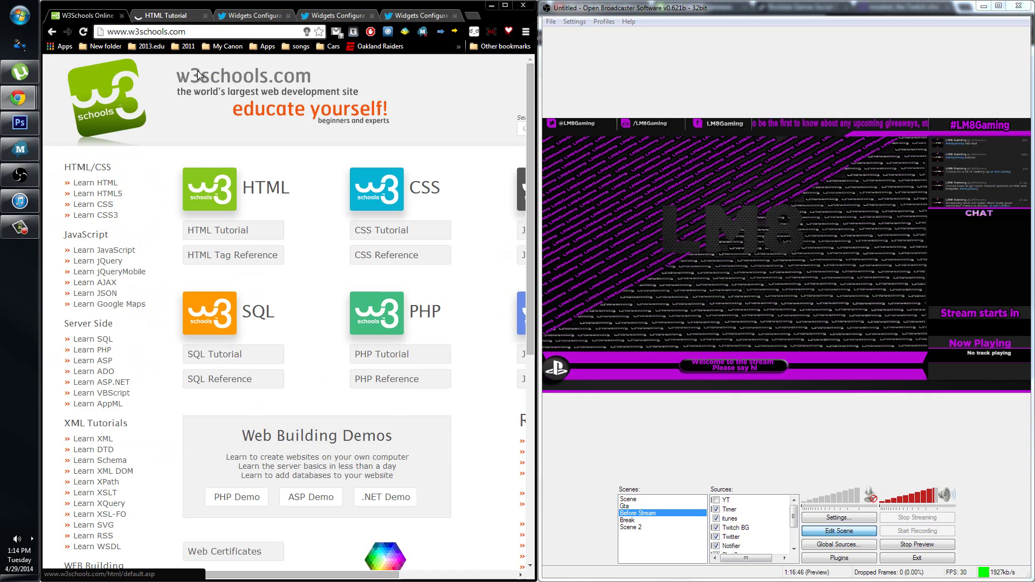
{"action": "left_click", "coordinate": [170, 16]}
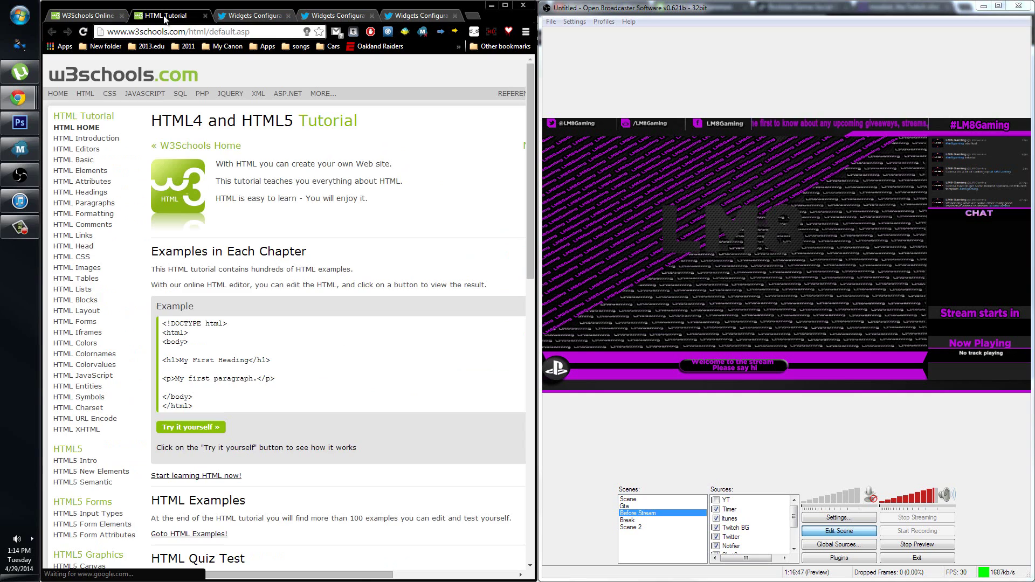
{"action": "left_click", "coordinate": [196, 428]}
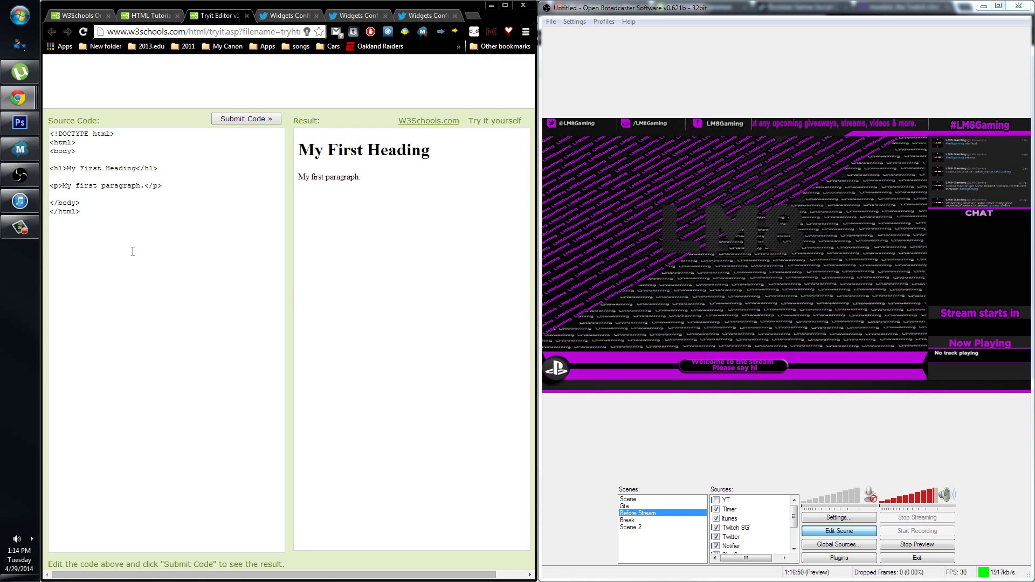
Replace the sample HTML with the Twitter embed code and submit to render the timeline.
{"action": "left_click_drag", "start_coordinate": [131, 237], "coordinate": [46, 131]}
{"action": "right_click", "coordinate": [78, 155]}
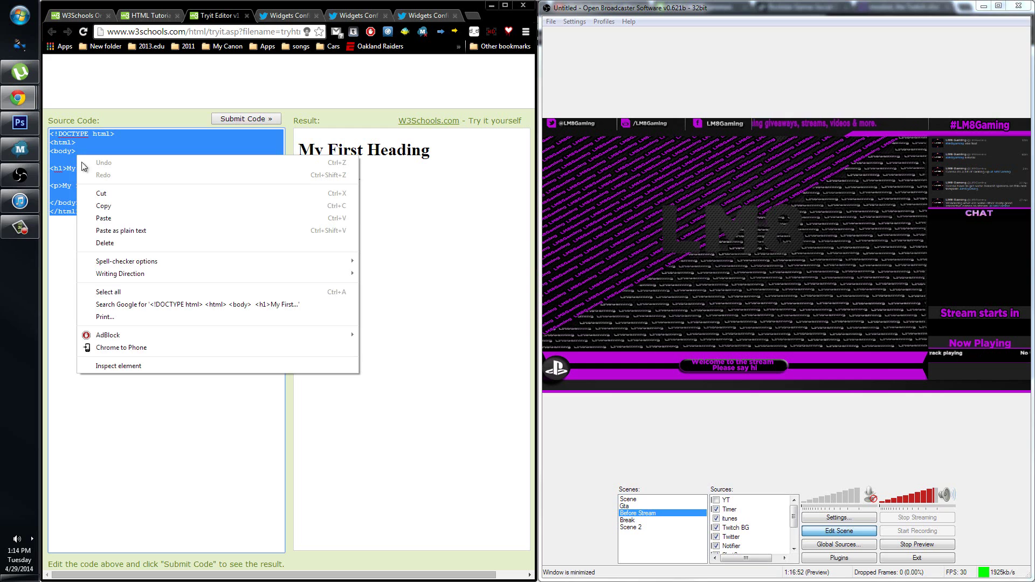
{"action": "left_click", "coordinate": [114, 218]}
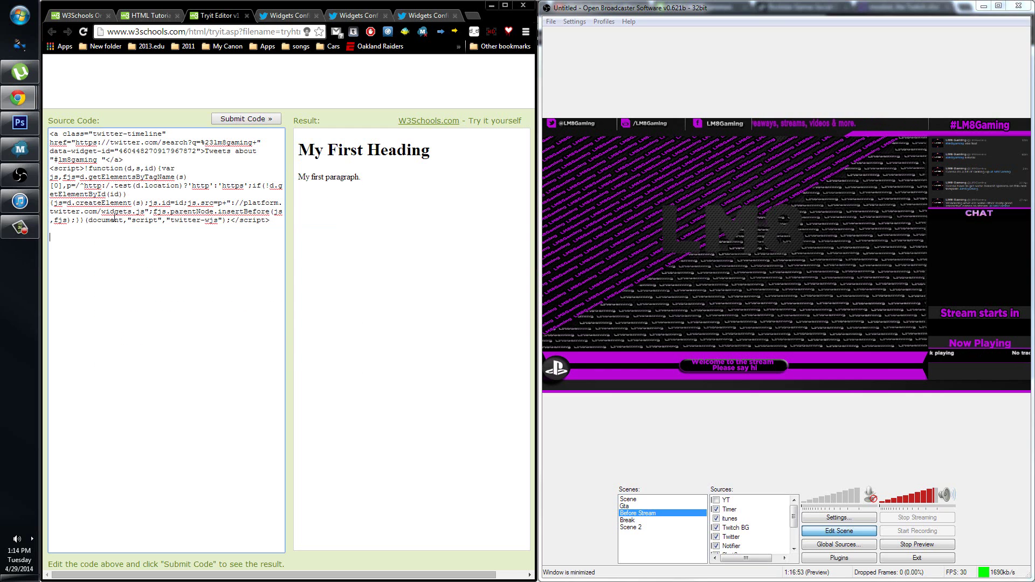
{"action": "left_click", "coordinate": [252, 120]}
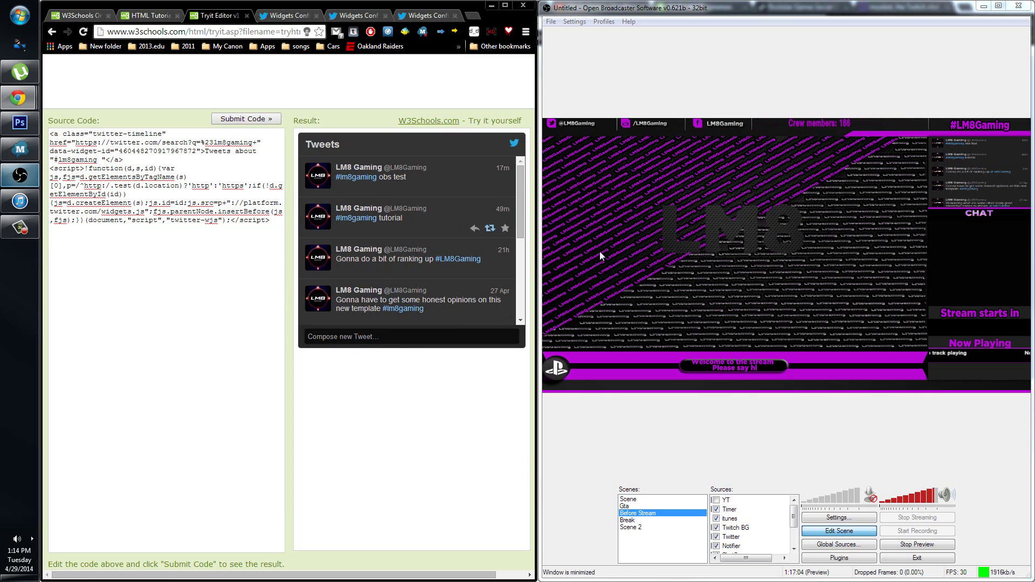
Remove the twitter test source from Scene 2.
{"action": "left_click", "coordinate": [642, 526]}
{"action": "right_click", "coordinate": [726, 502]}
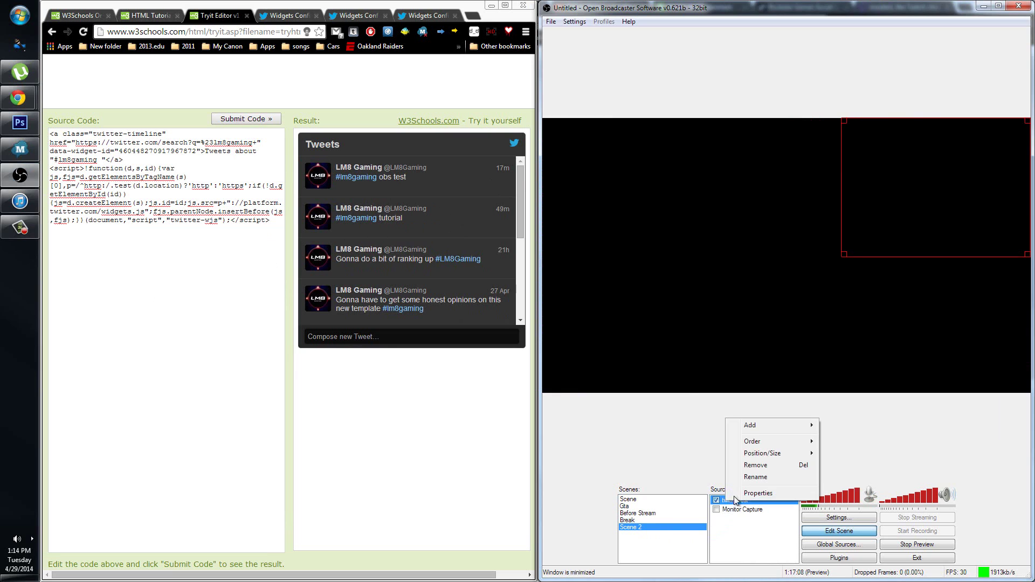
{"action": "left_click", "coordinate": [753, 462]}
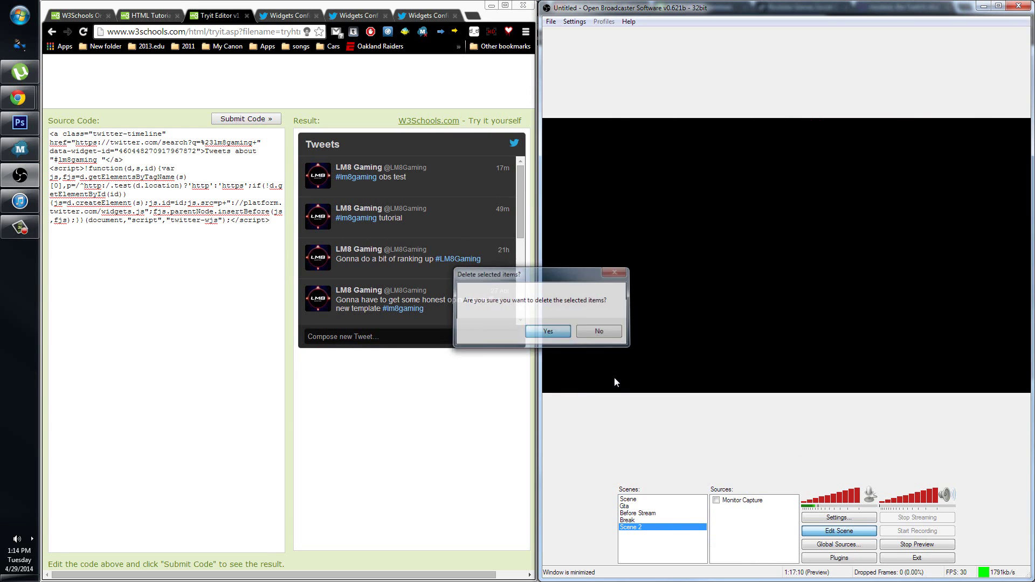
{"action": "key", "text": "Return"}
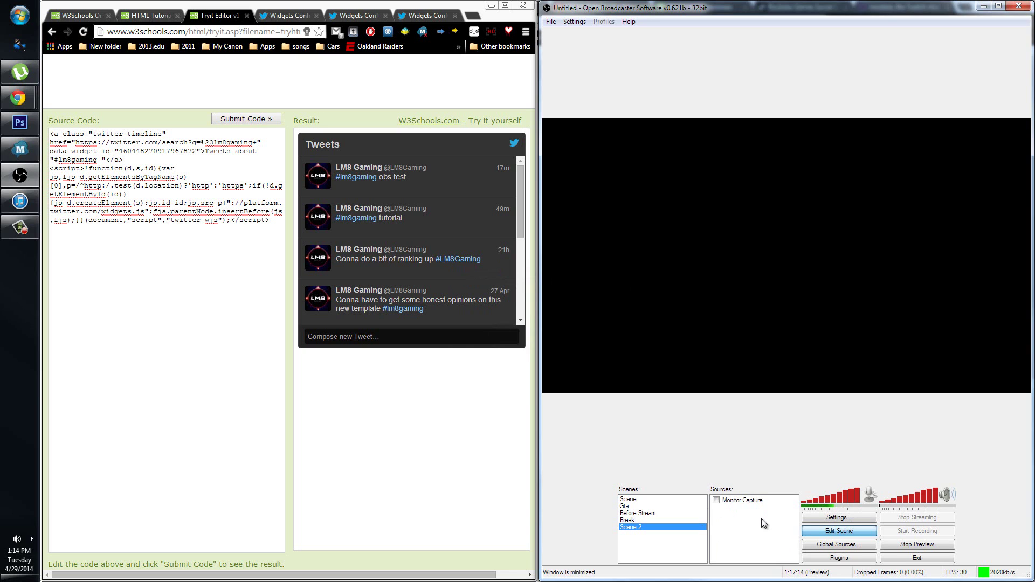
Check Scene 2's add-source options, then bring up the Global Sources list.
{"action": "right_click", "coordinate": [732, 522]}
{"action": "mouse_move", "coordinate": [771, 532]}
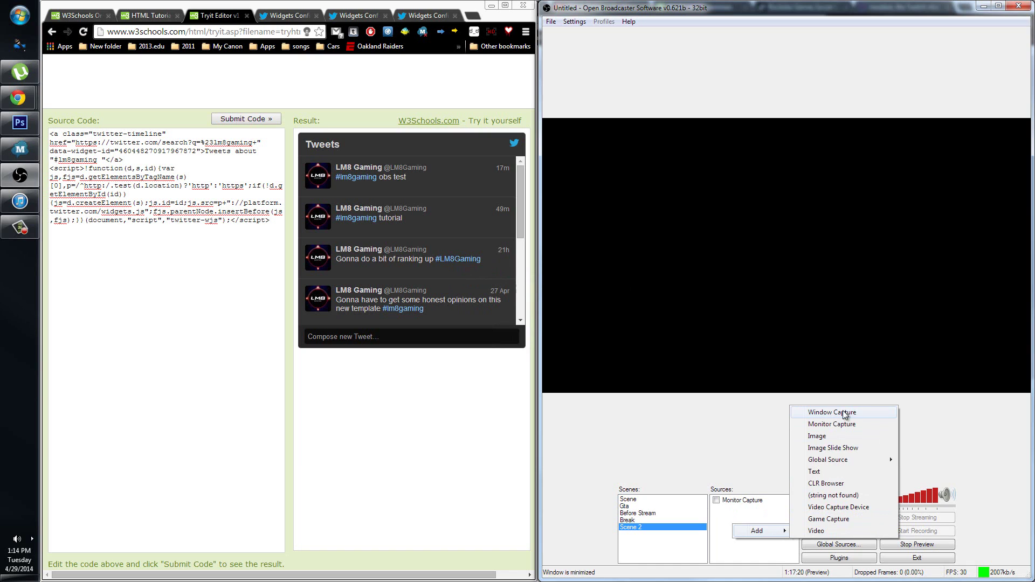
{"action": "right_click", "coordinate": [739, 522]}
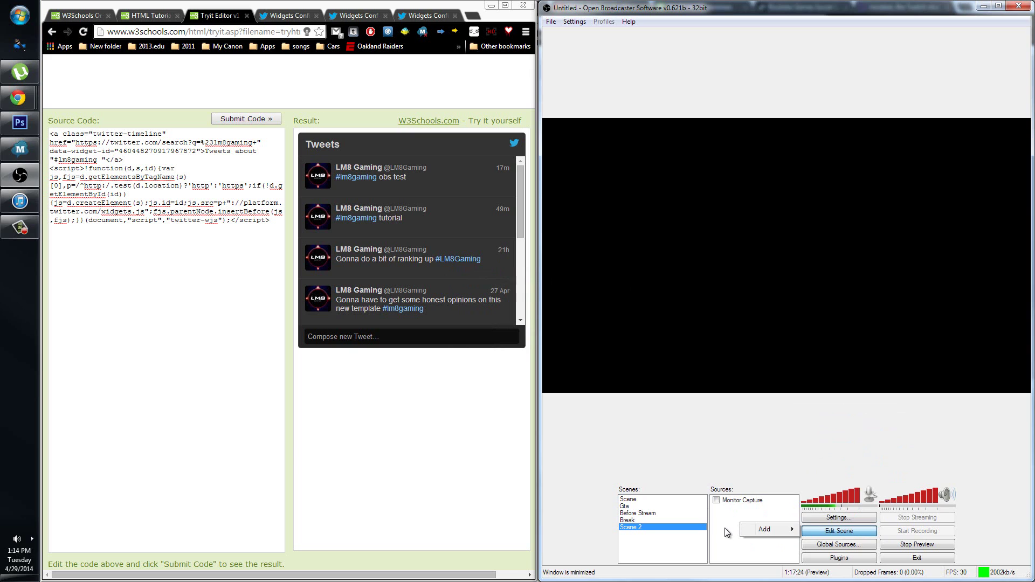
{"action": "right_click", "coordinate": [723, 513]}
{"action": "left_click", "coordinate": [758, 548]}
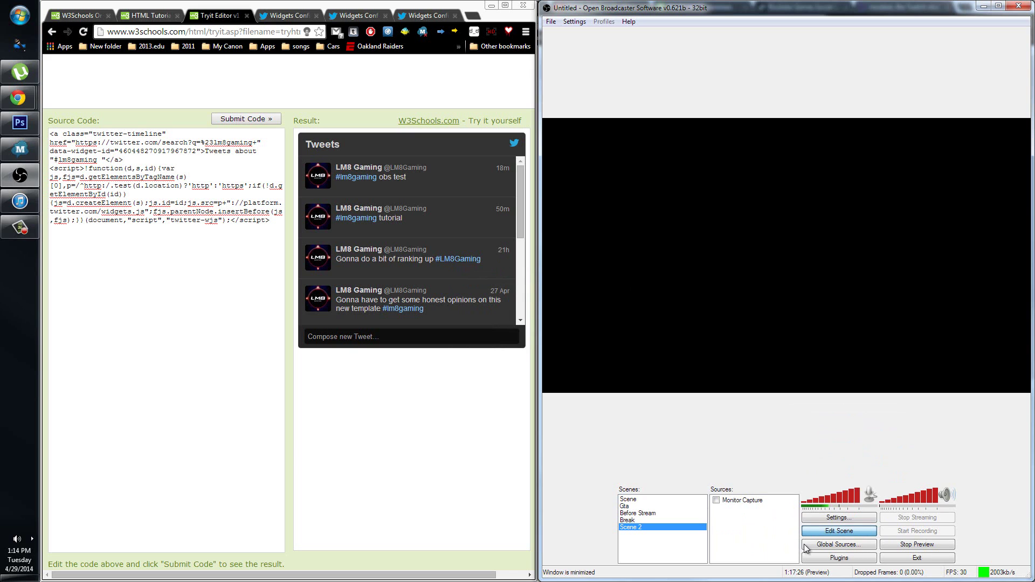
{"action": "left_click", "coordinate": [828, 545]}
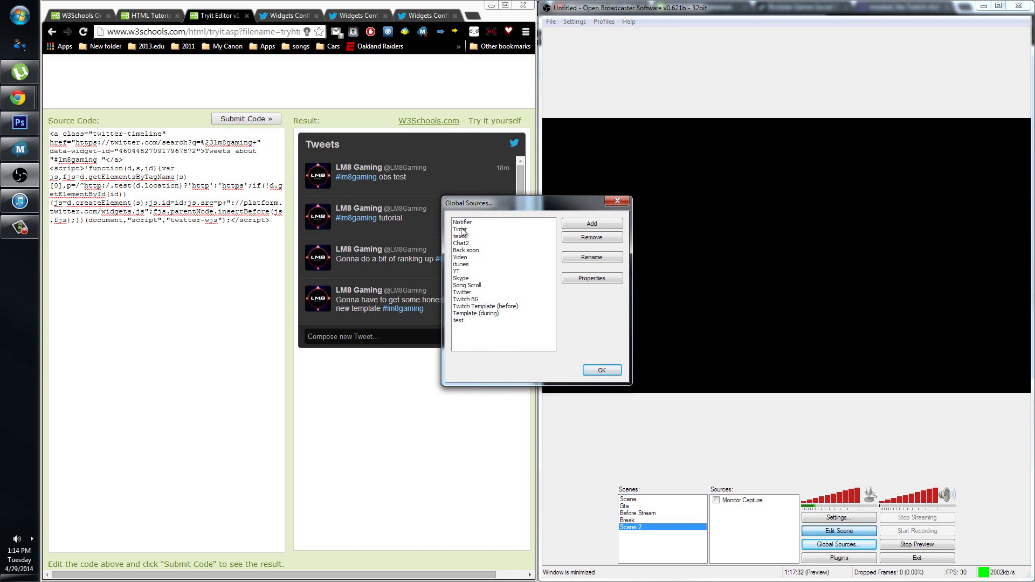
Close Global Sources and look through the Break and Before Stream scenes before returning to Scene 2.
{"action": "left_click", "coordinate": [616, 206]}
{"action": "left_click", "coordinate": [632, 519]}
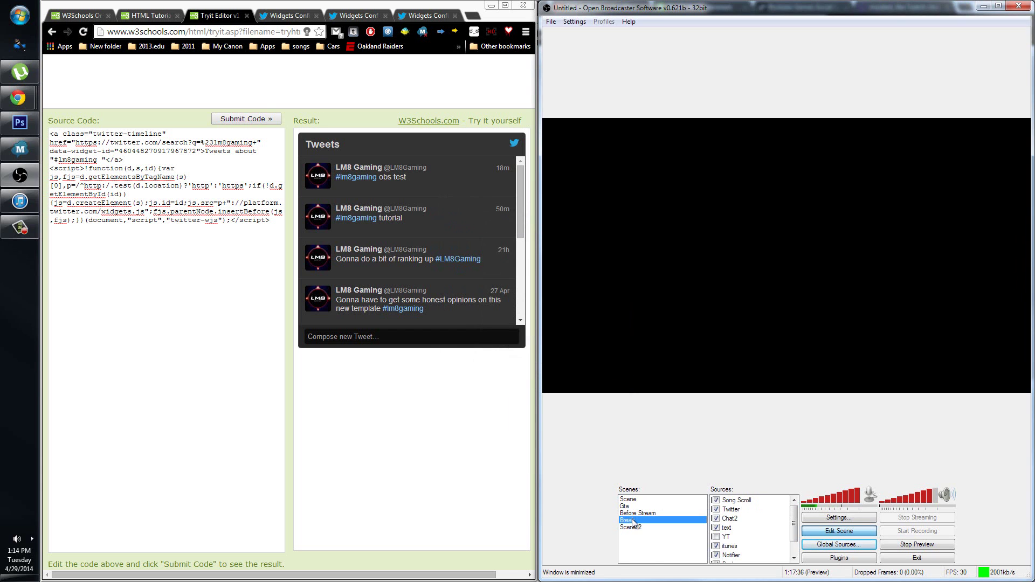
{"action": "left_click", "coordinate": [638, 513]}
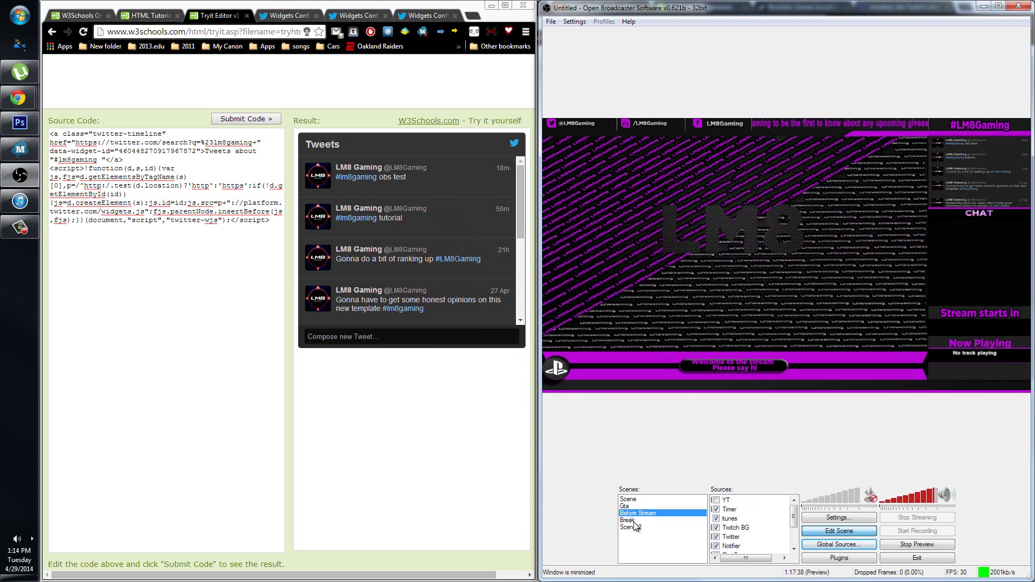
{"action": "left_click", "coordinate": [642, 520]}
{"action": "left_click", "coordinate": [647, 527]}
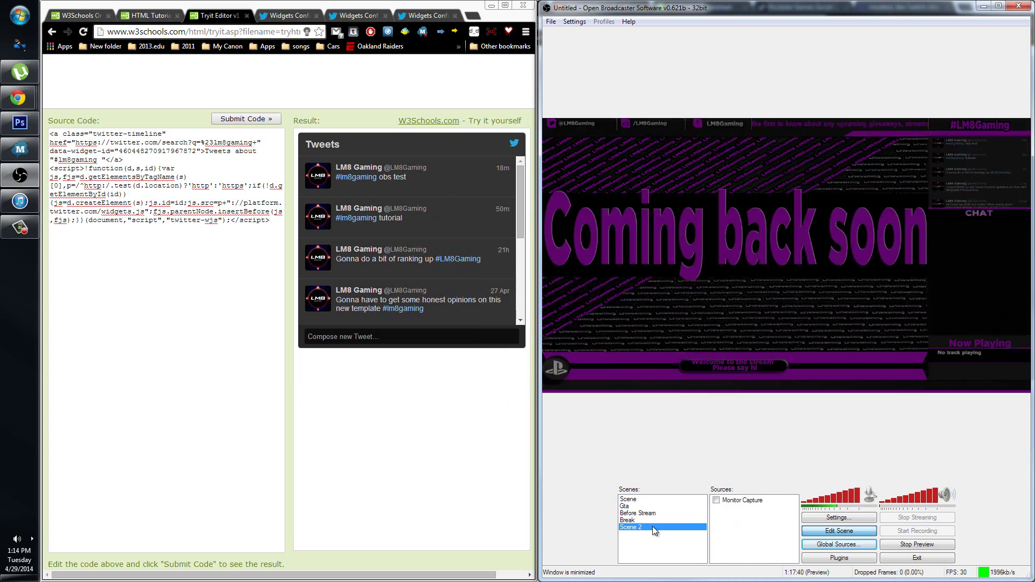
Review the global source types, close the list, and show Scene 2's addable source types.
{"action": "left_click", "coordinate": [830, 545]}
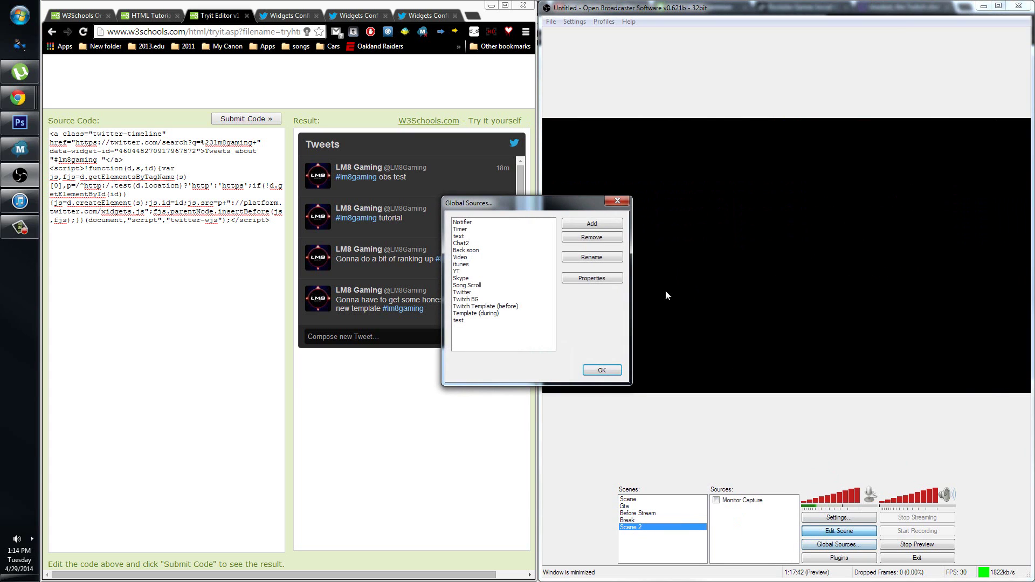
{"action": "left_click", "coordinate": [609, 225]}
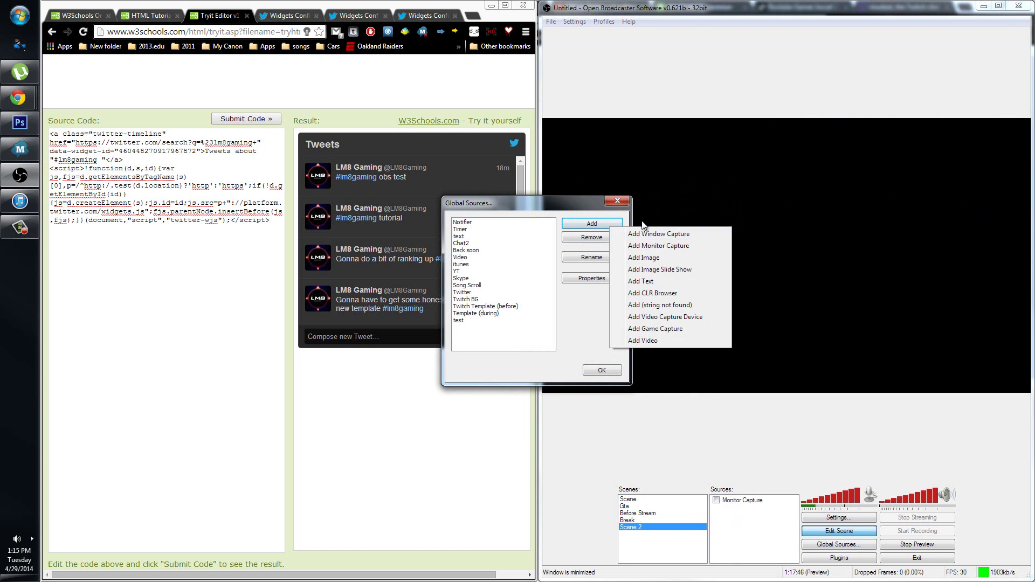
{"action": "left_click", "coordinate": [622, 203]}
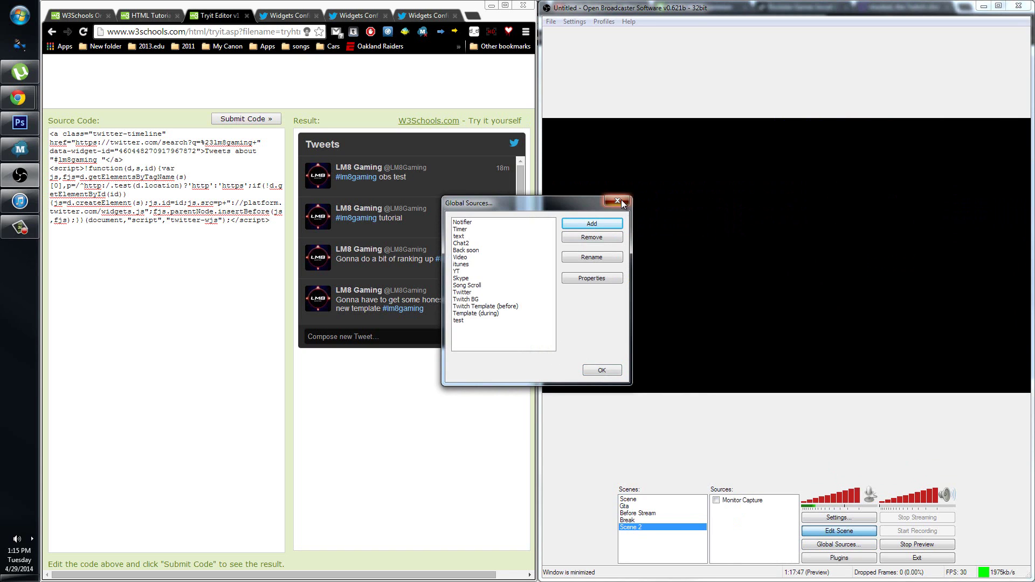
{"action": "left_click", "coordinate": [617, 201]}
{"action": "right_click", "coordinate": [723, 532]}
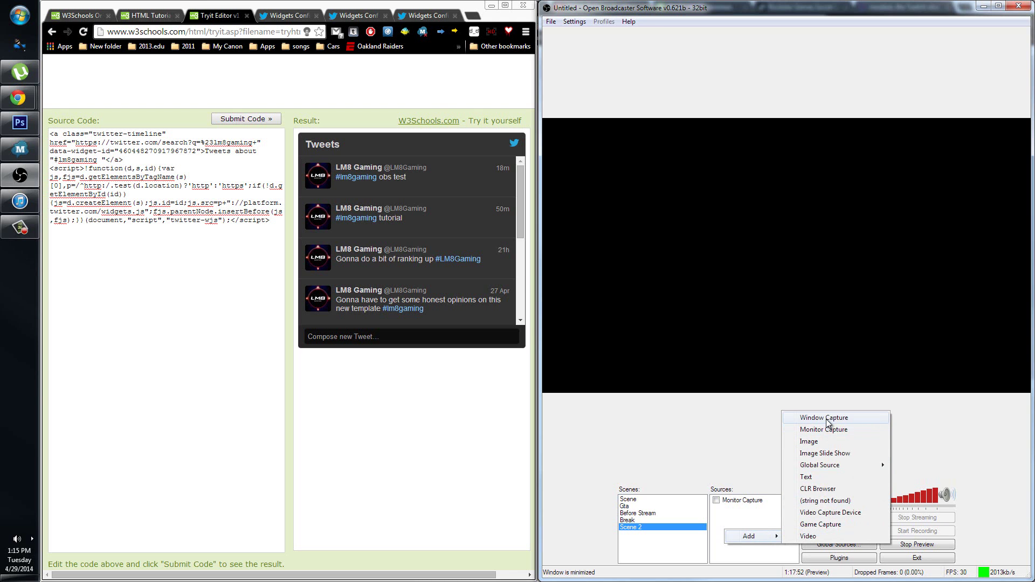
Add a Window Capture named 'test' of the Tryit Editor v1.9 - Google Chrome window.
{"action": "left_click", "coordinate": [825, 418]}
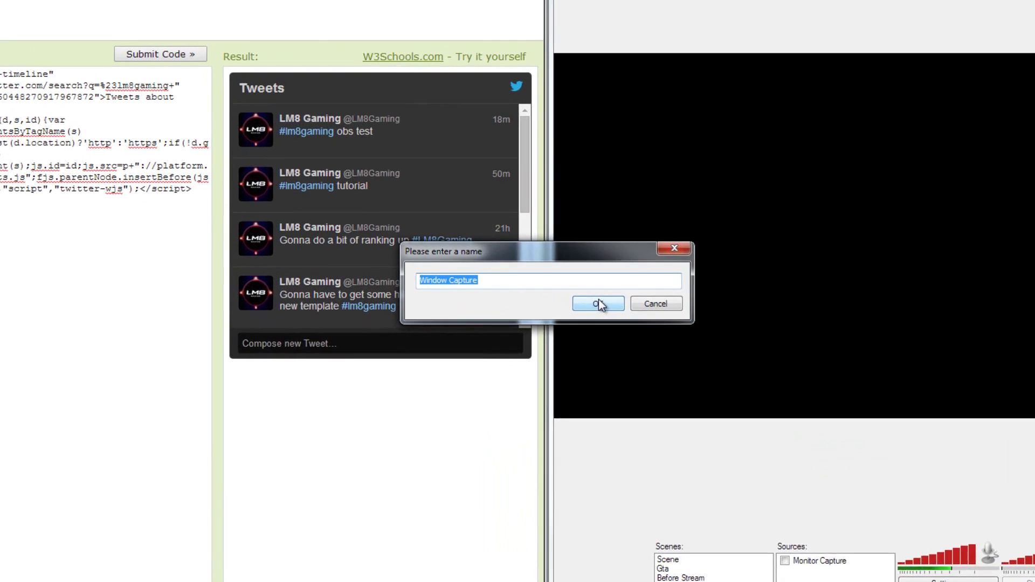
{"action": "type", "text": "test"}
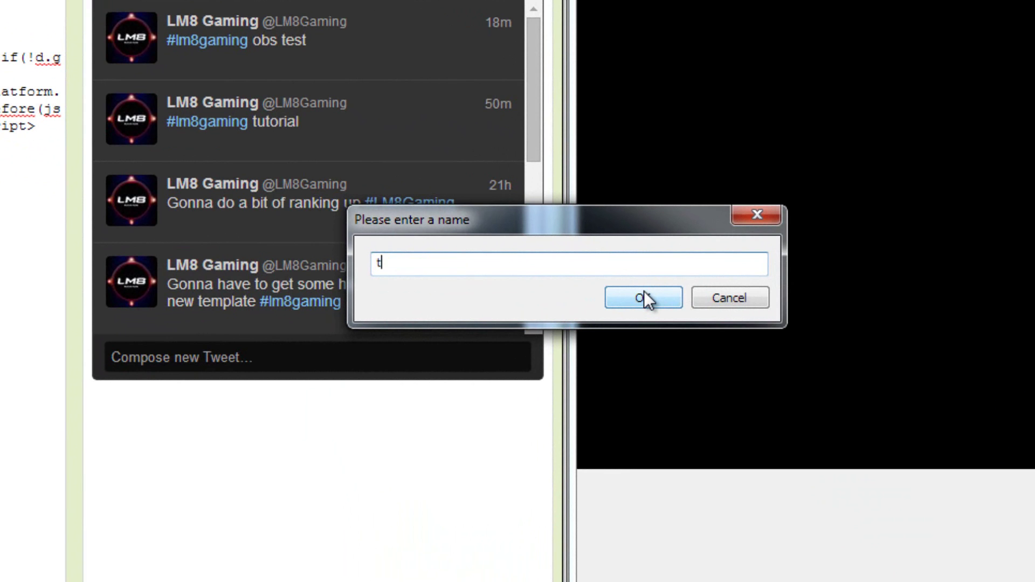
{"action": "left_click", "coordinate": [643, 293]}
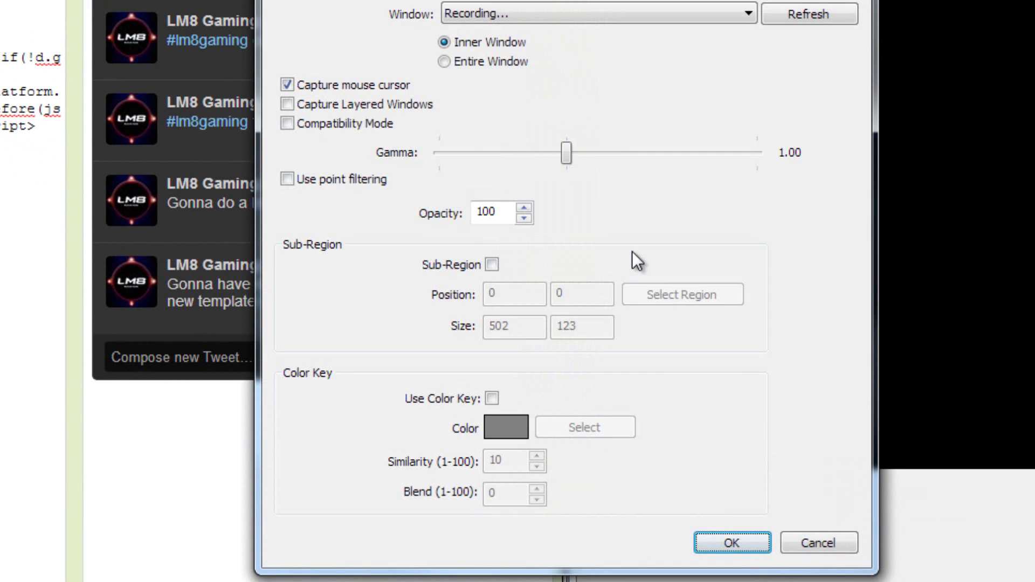
{"action": "left_click", "coordinate": [634, 11]}
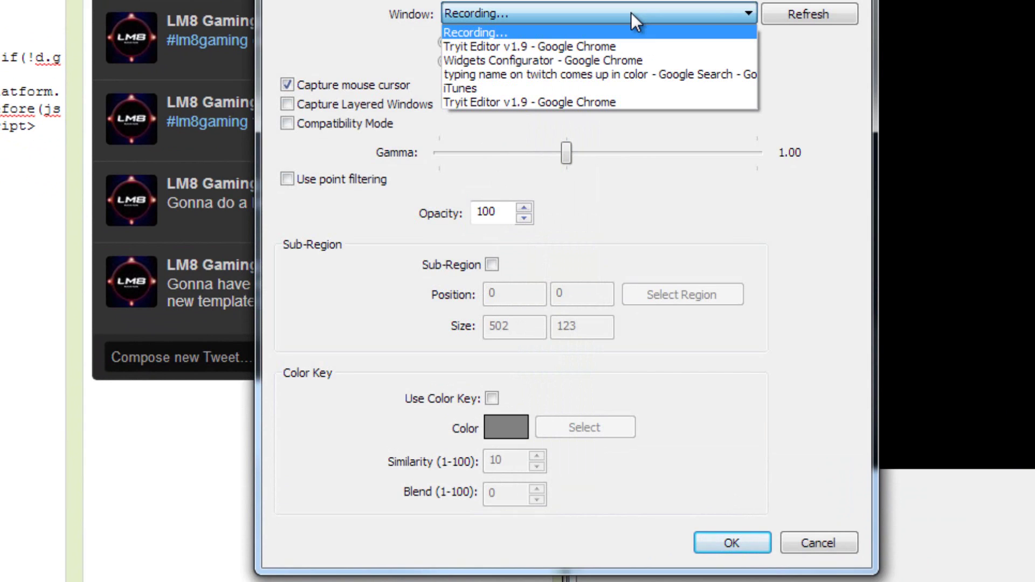
{"action": "left_click", "coordinate": [600, 47]}
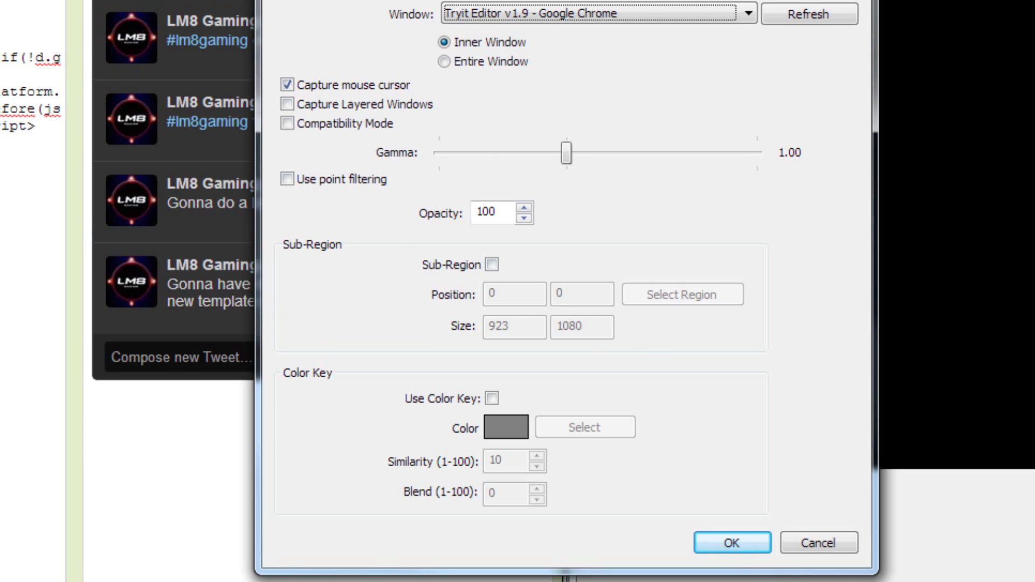
Crop the capture with Sub-Region to just the tweets panel (399×392) and save it.
{"action": "left_click_drag", "start_coordinate": [539, 0], "coordinate": [870, 0]}
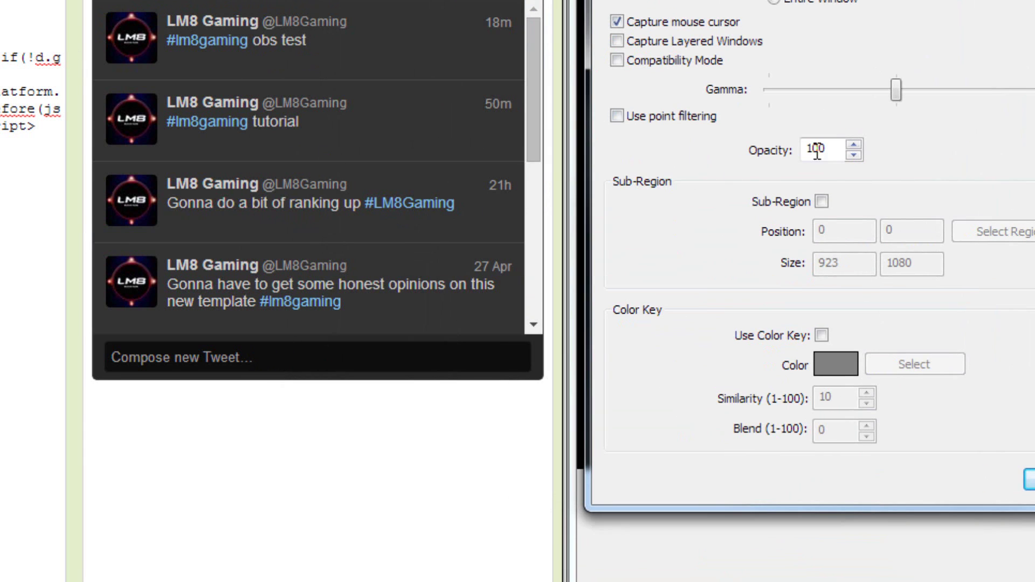
{"action": "left_click", "coordinate": [823, 201]}
{"action": "left_click", "coordinate": [1017, 235]}
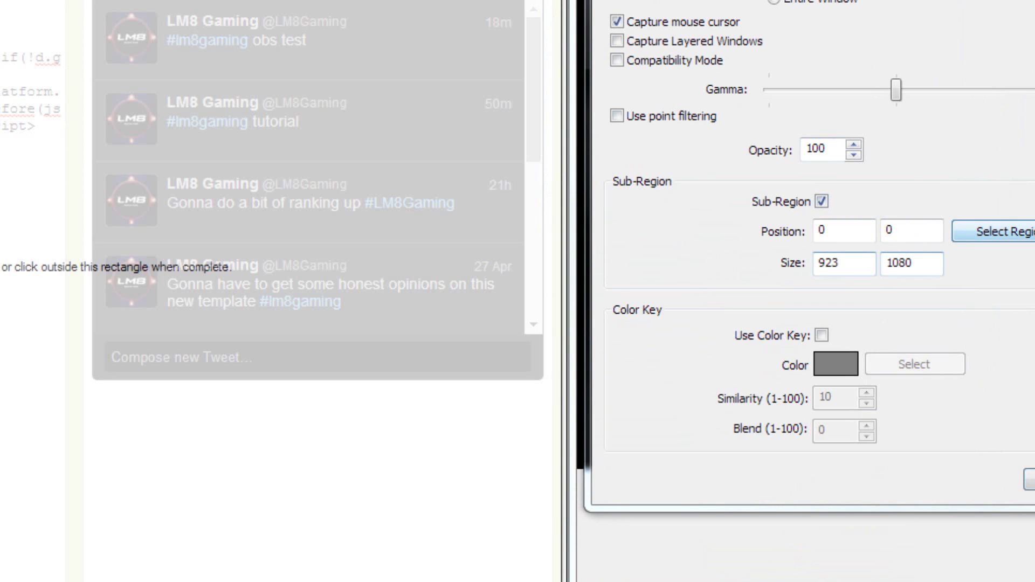
{"action": "left_click_drag", "start_coordinate": [161, 0], "coordinate": [161, 0]}
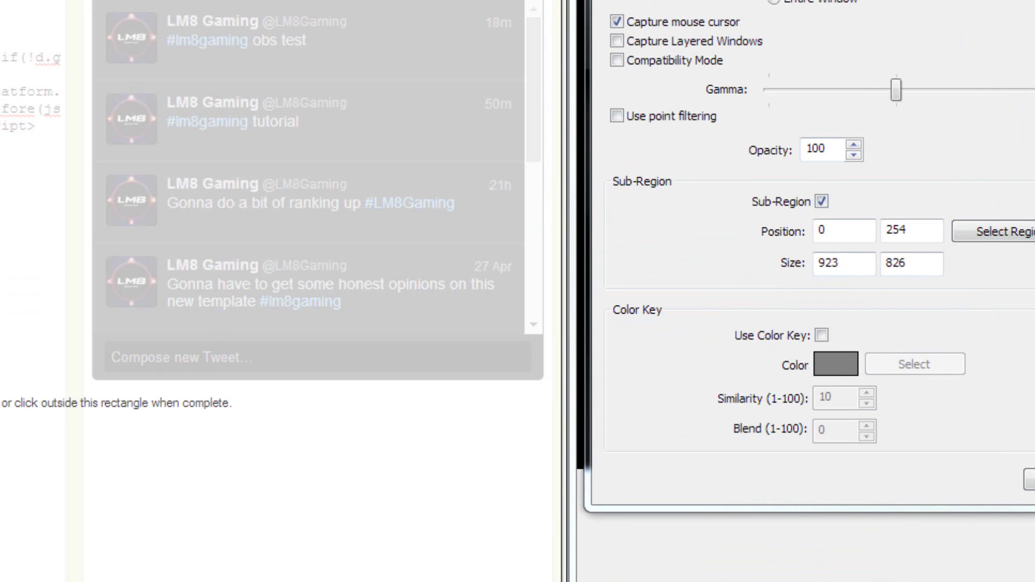
{"action": "left_click_drag", "start_coordinate": [43, 355], "coordinate": [300, 345]}
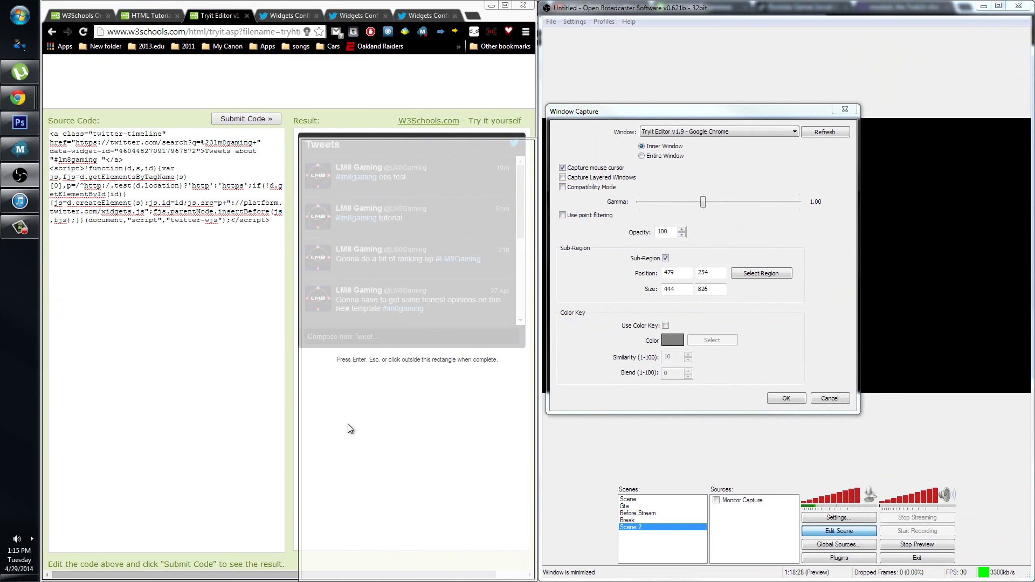
{"action": "left_click_drag", "start_coordinate": [394, 577], "coordinate": [422, 346]}
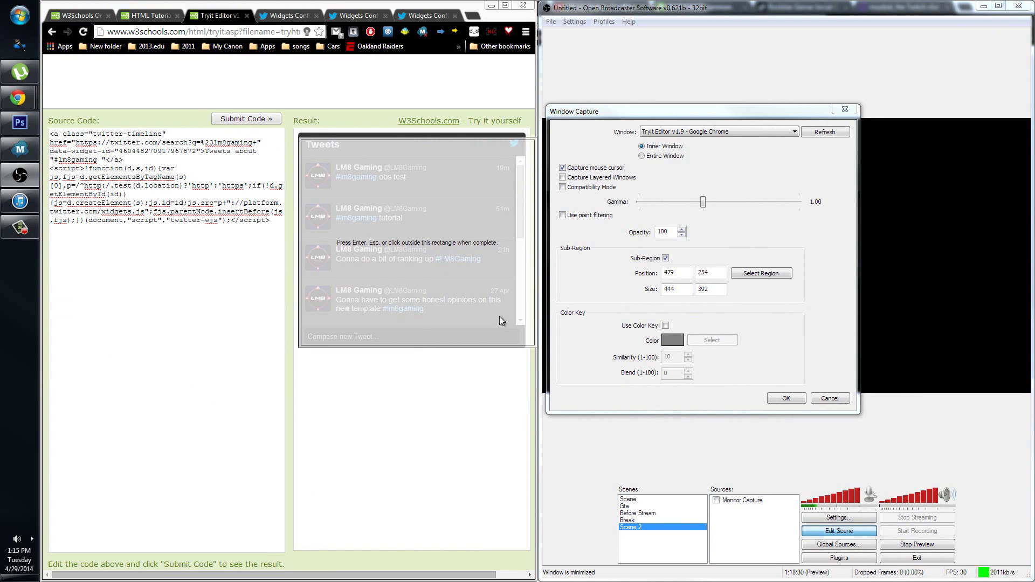
{"action": "left_click_drag", "start_coordinate": [534, 306], "coordinate": [510, 318]}
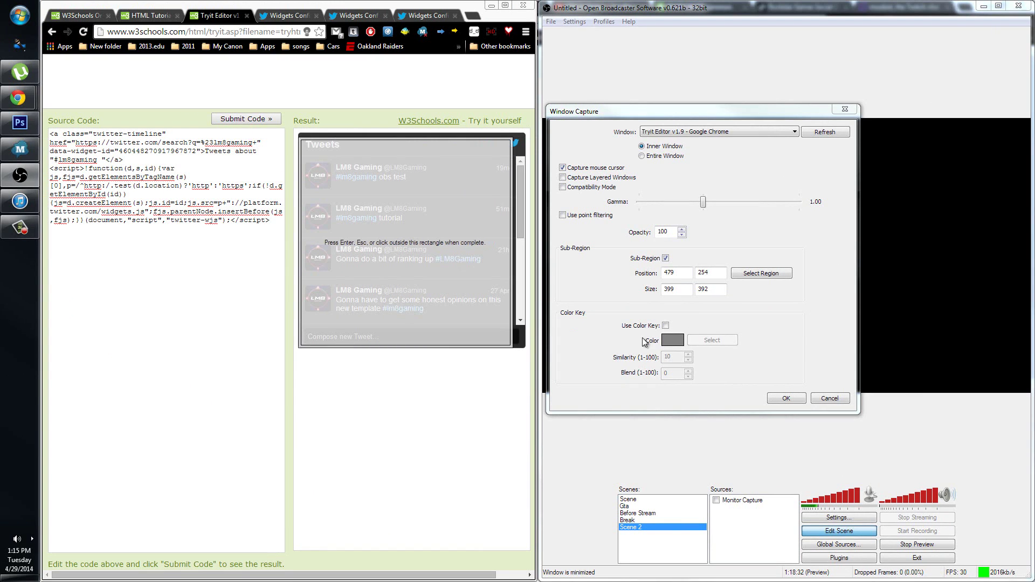
{"action": "left_click", "coordinate": [784, 294]}
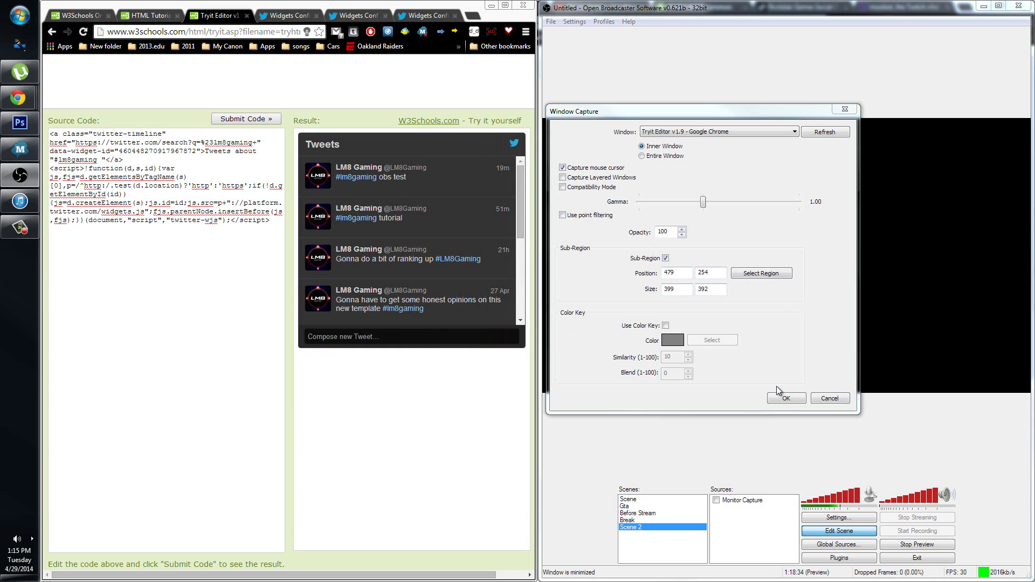
{"action": "left_click", "coordinate": [786, 398]}
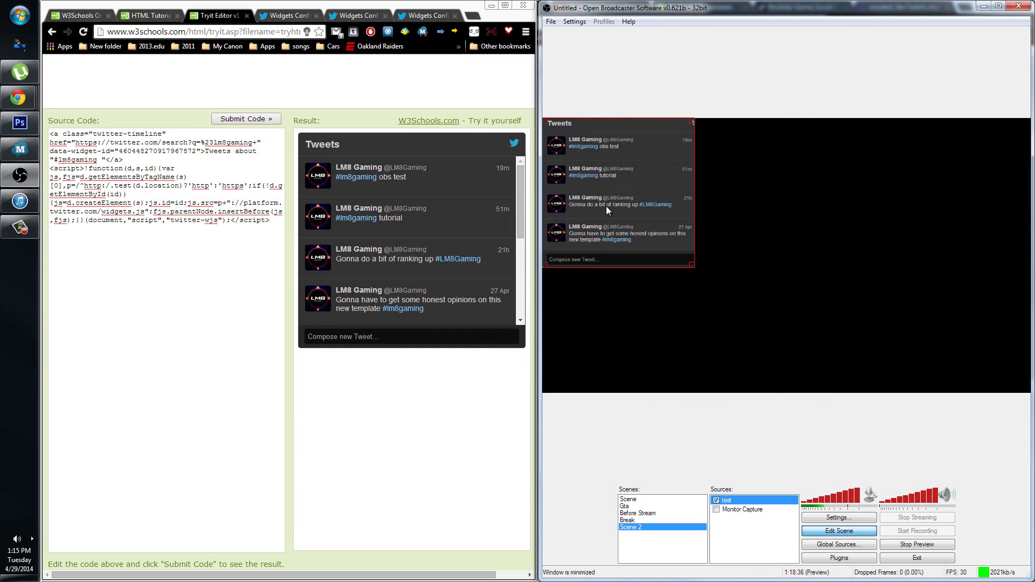
Move the test capture toward the preview centre and colour-key out the widget's dark grey background.
{"action": "left_click_drag", "start_coordinate": [606, 206], "coordinate": [739, 254]}
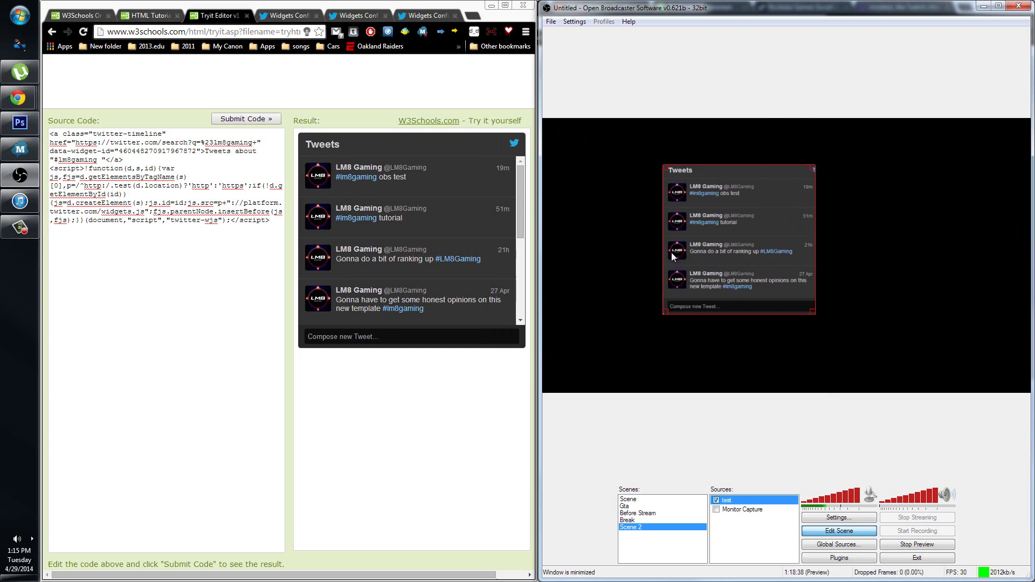
{"action": "left_click_drag", "start_coordinate": [672, 256], "coordinate": [625, 248]}
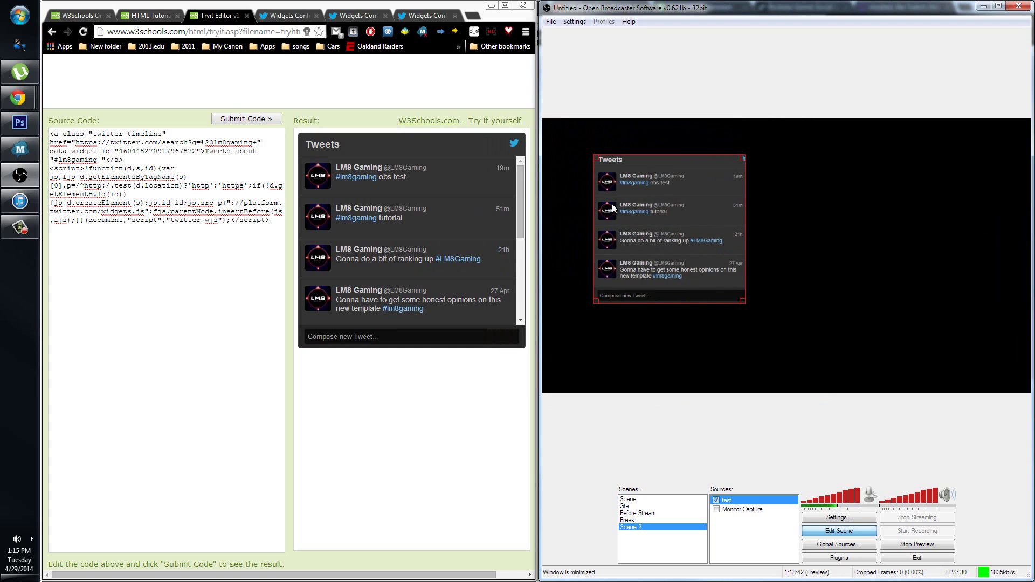
{"action": "right_click", "coordinate": [748, 499]}
{"action": "left_click", "coordinate": [776, 572]}
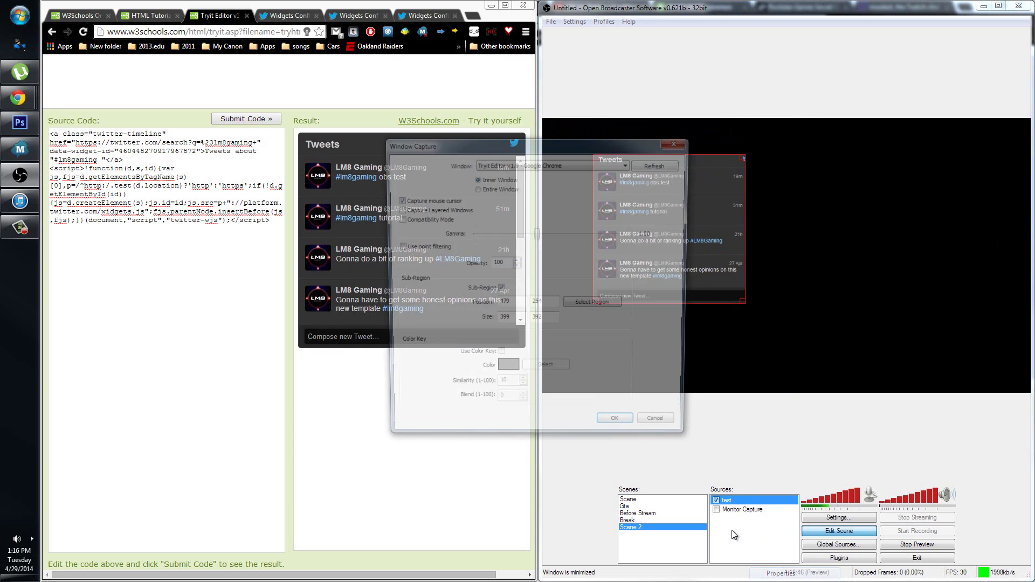
{"action": "left_click_drag", "start_coordinate": [489, 139], "coordinate": [729, 120]}
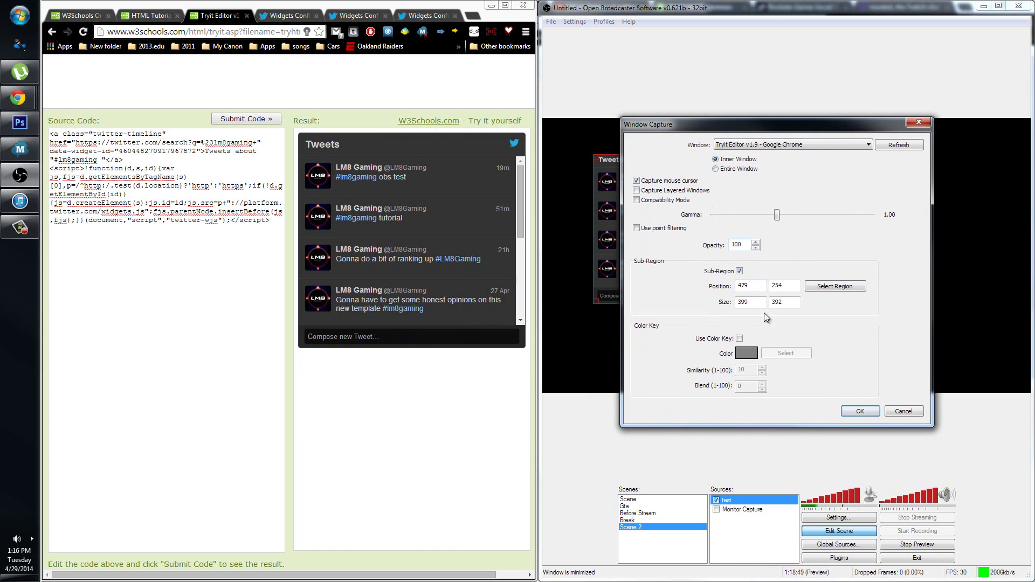
{"action": "left_click", "coordinate": [739, 340]}
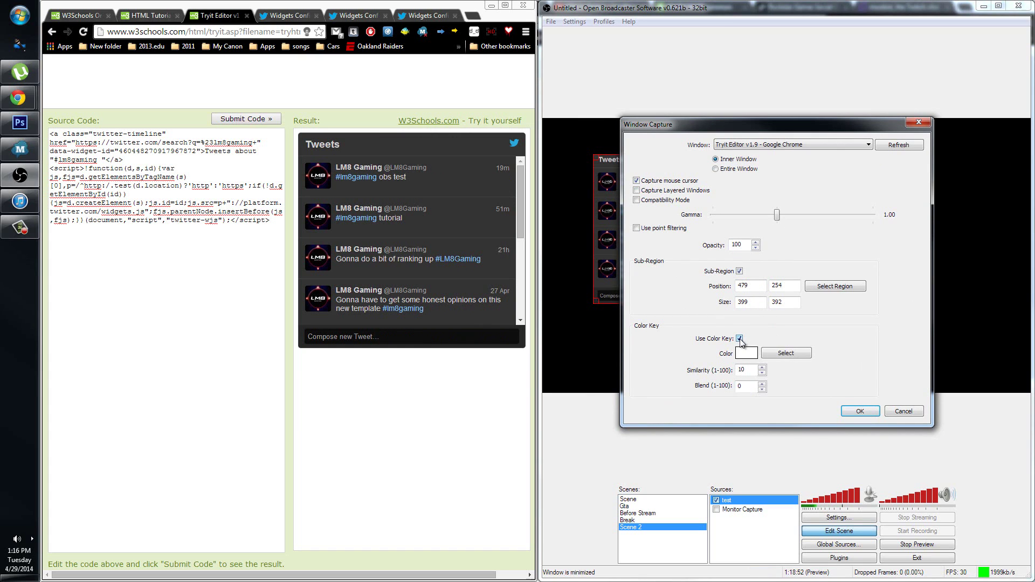
{"action": "left_click", "coordinate": [794, 354]}
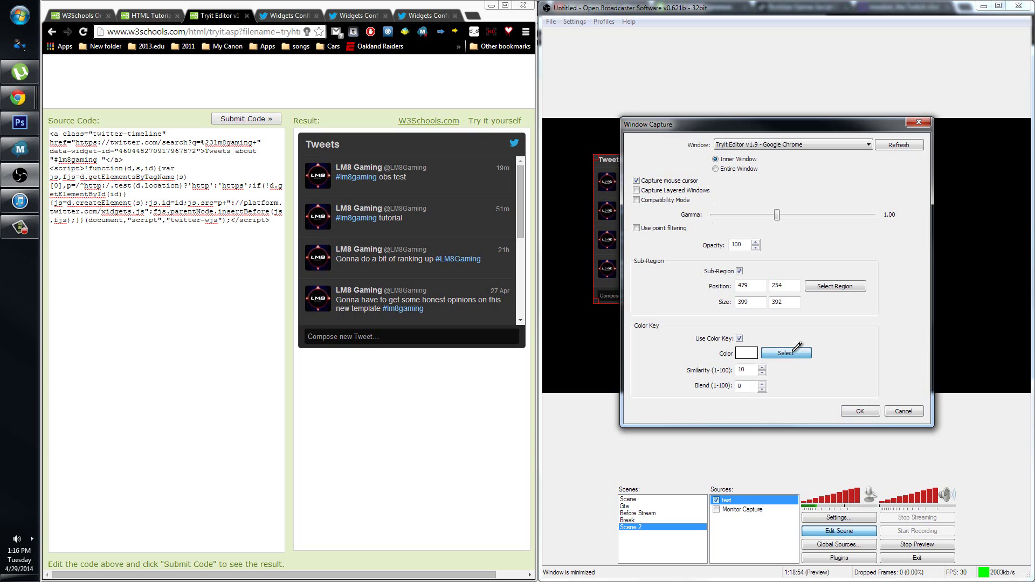
{"action": "left_click", "coordinate": [443, 213]}
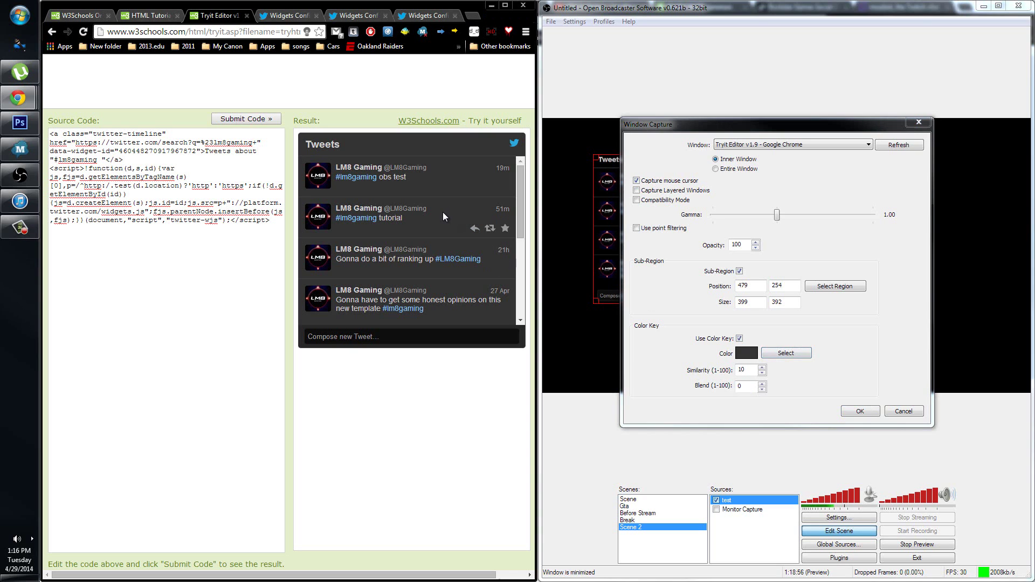
{"action": "left_click", "coordinate": [856, 411]}
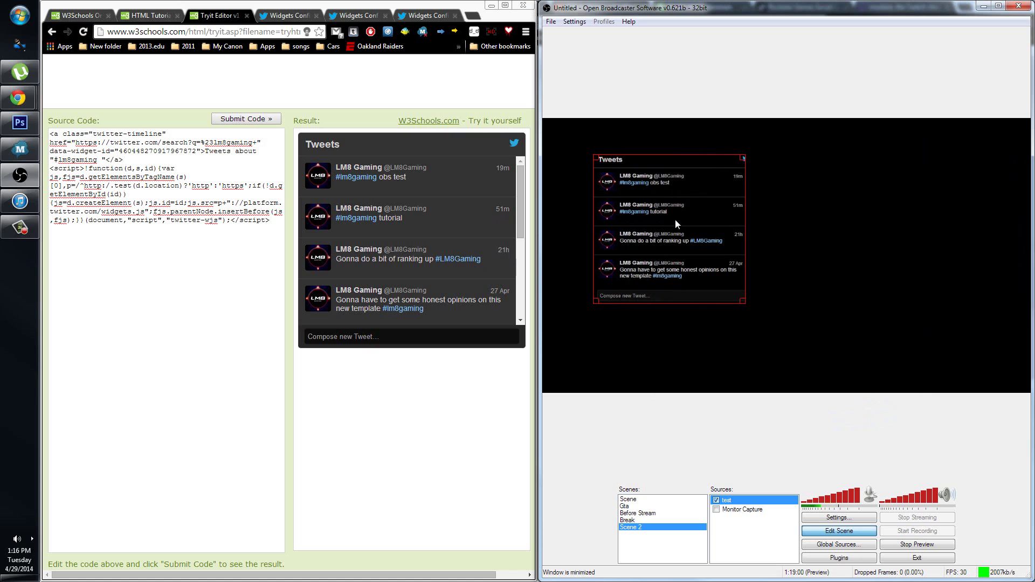
{"action": "left_click_drag", "start_coordinate": [674, 219], "coordinate": [669, 283]}
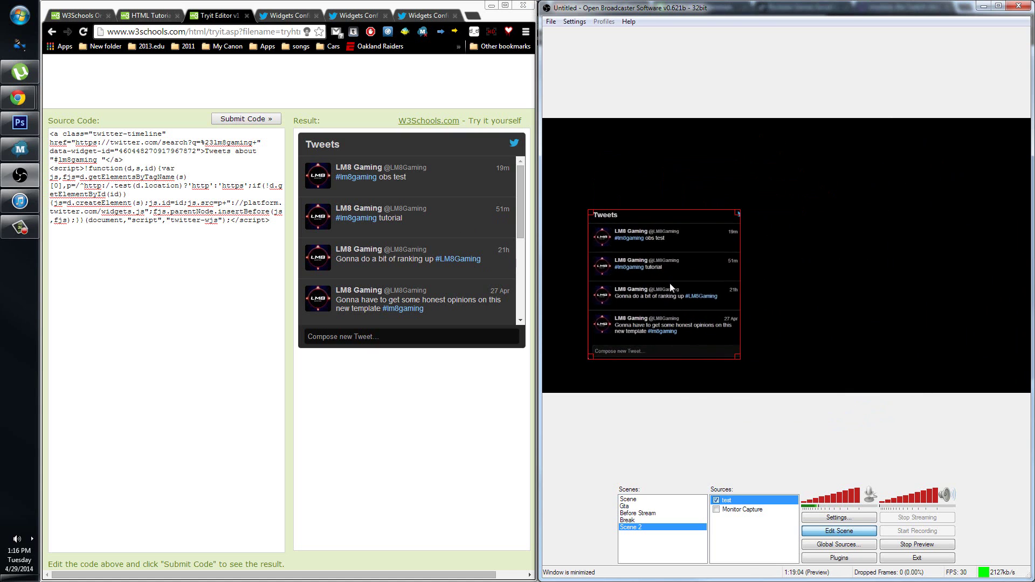
Check the tweets capture's placement against the desktop capture and nudge it left, down, then up.
{"action": "left_click", "coordinate": [716, 510]}
{"action": "left_click_drag", "start_coordinate": [726, 312], "coordinate": [624, 355]}
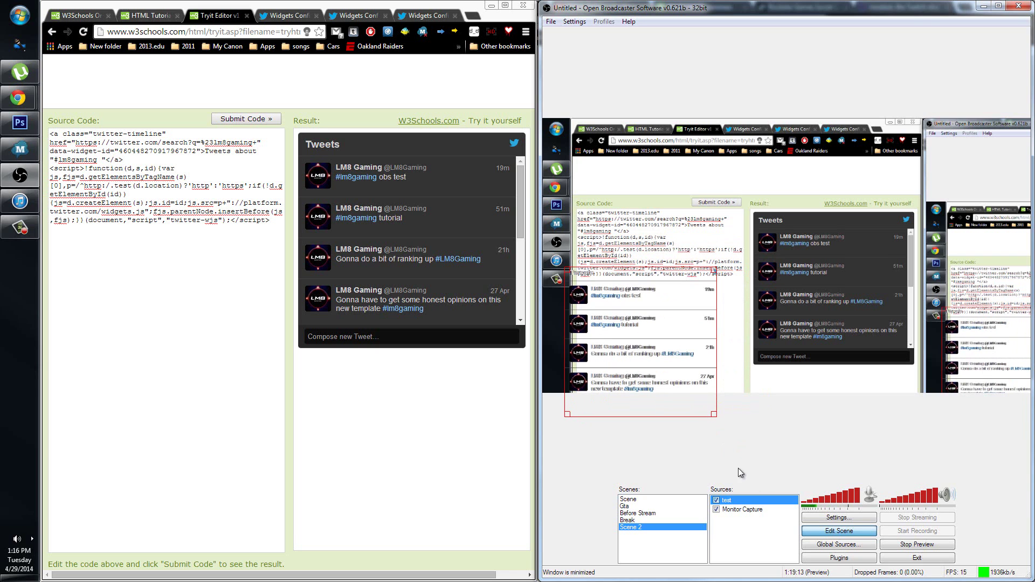
{"action": "left_click", "coordinate": [718, 500]}
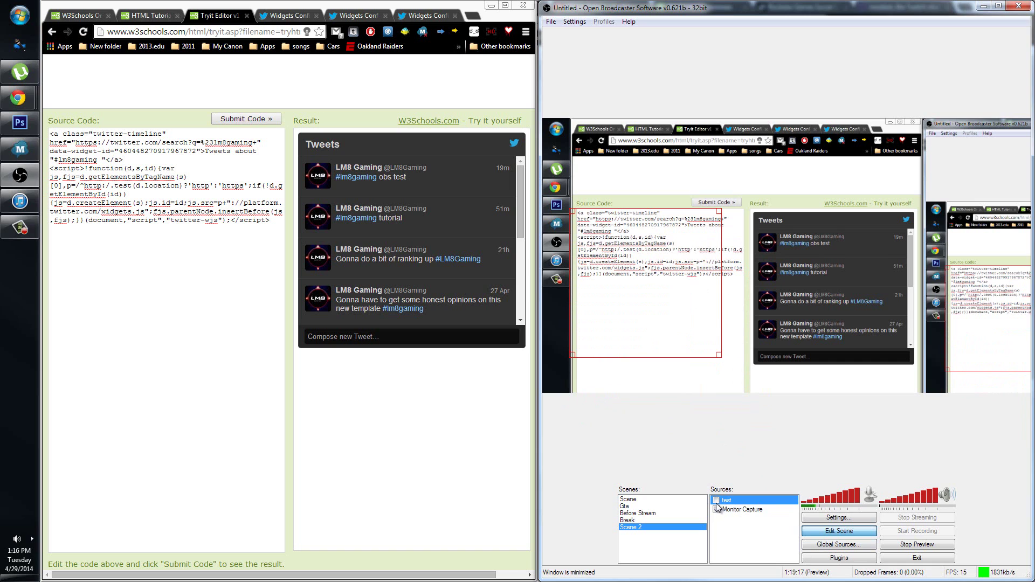
{"action": "left_click", "coordinate": [716, 501]}
{"action": "left_click", "coordinate": [716, 510]}
{"action": "left_click_drag", "start_coordinate": [704, 350], "coordinate": [696, 324]}
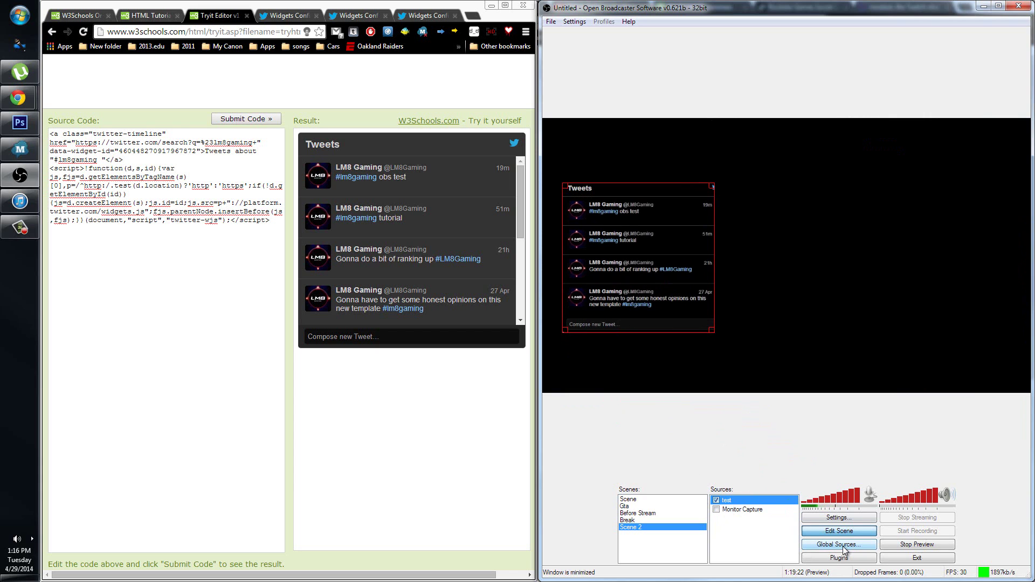
Raise the test capture's crop bottom edge to cut off the compose box (399×350).
{"action": "right_click", "coordinate": [758, 500]}
{"action": "left_click", "coordinate": [781, 492]}
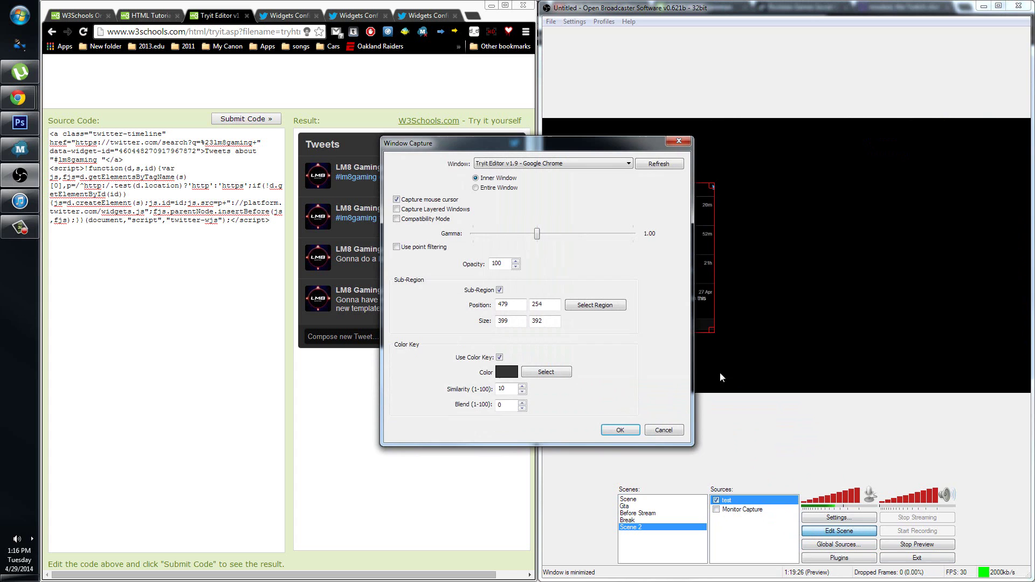
{"action": "left_click", "coordinate": [600, 305]}
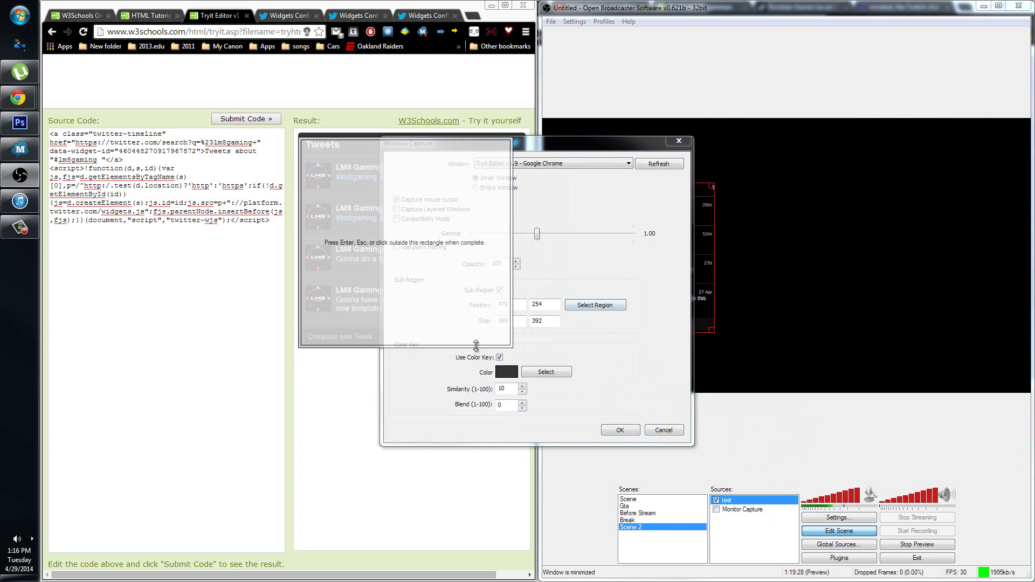
{"action": "left_click_drag", "start_coordinate": [473, 343], "coordinate": [475, 322]}
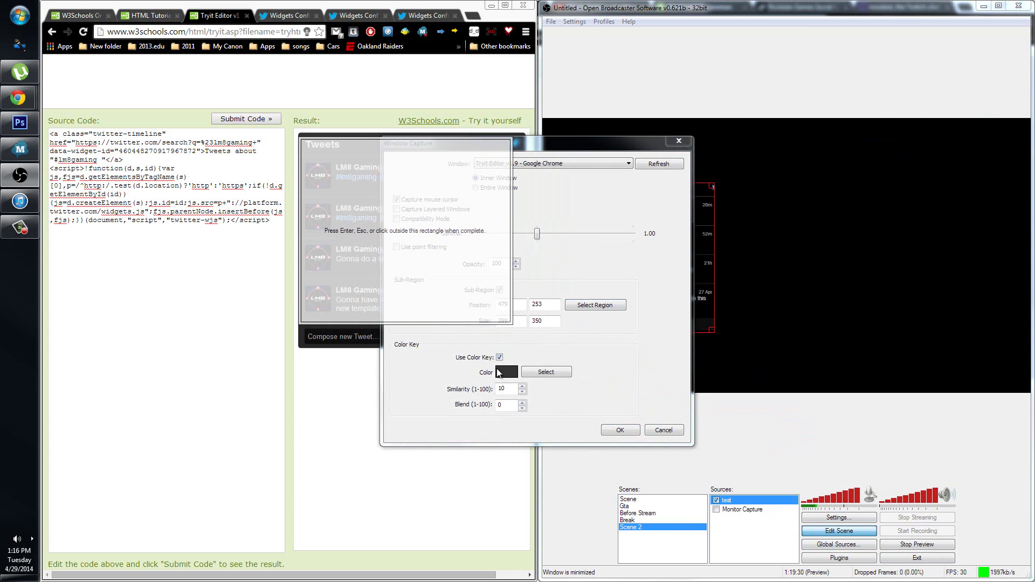
{"action": "left_click", "coordinate": [616, 434]}
{"action": "left_click", "coordinate": [618, 431]}
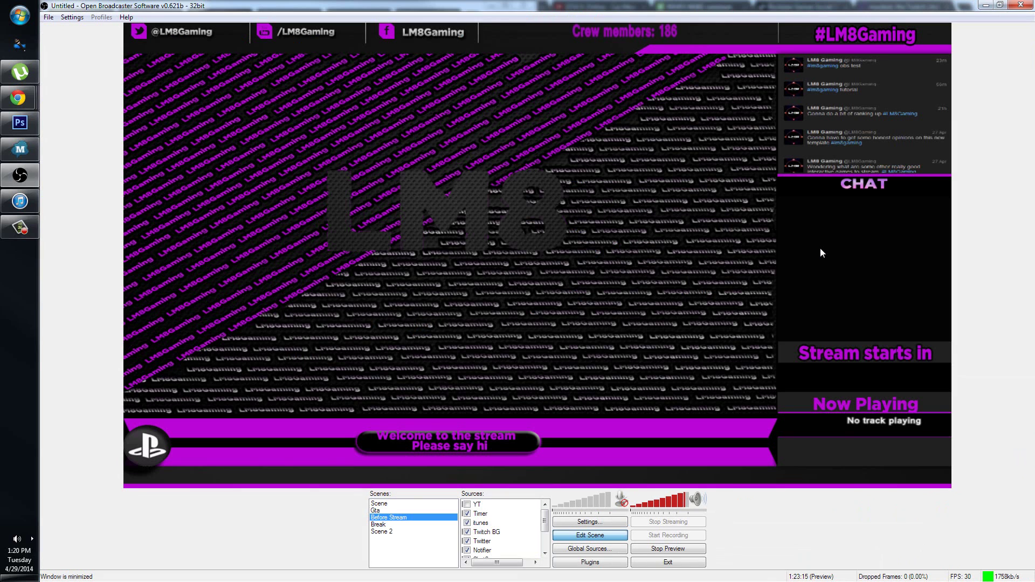